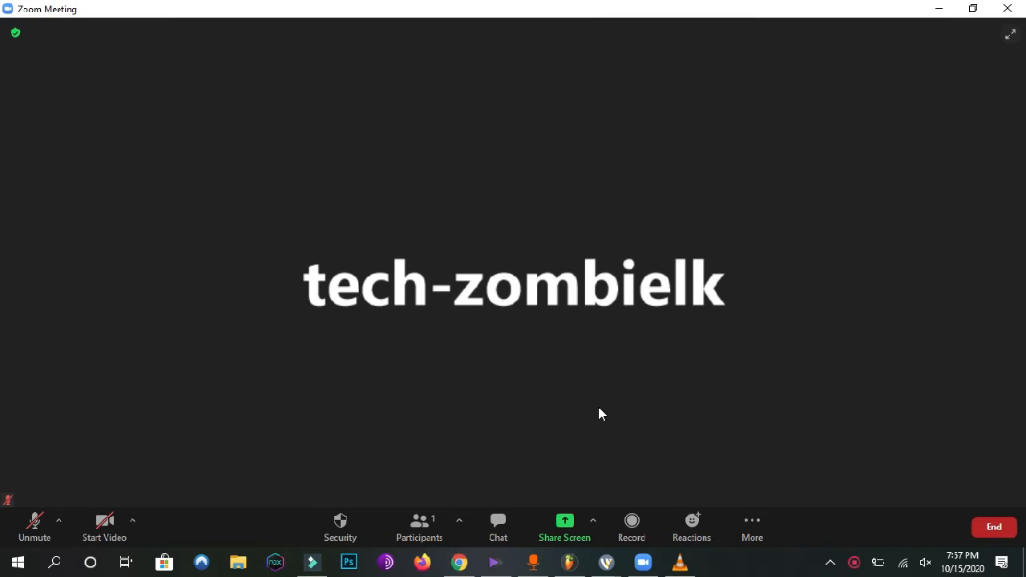
Review the advanced video settings and the available video rendering methods in Zoom, leaving the settings as they are
{"action": "mouse_move", "coordinate": [607, 564]}
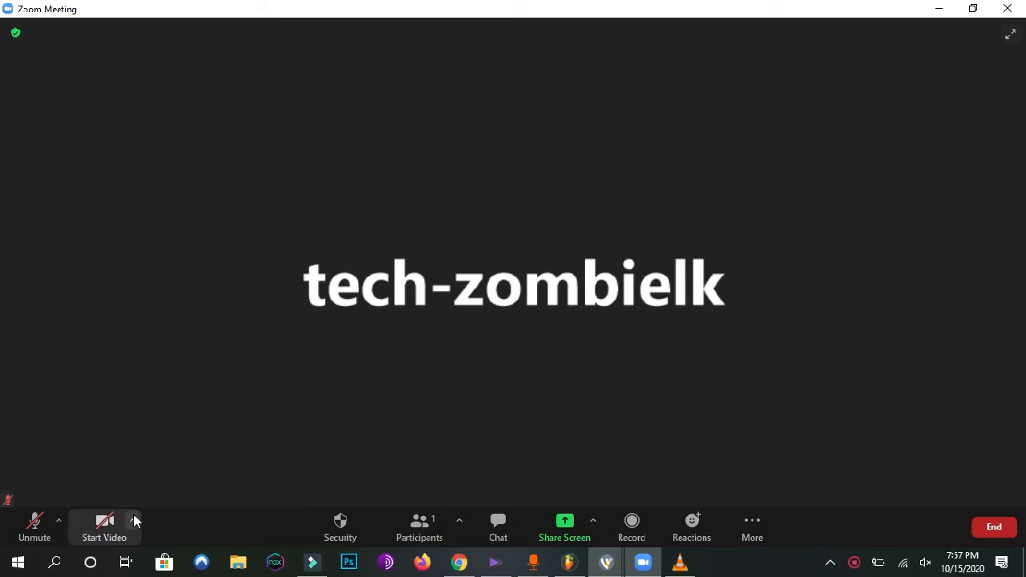
{"action": "left_click", "coordinate": [132, 522]}
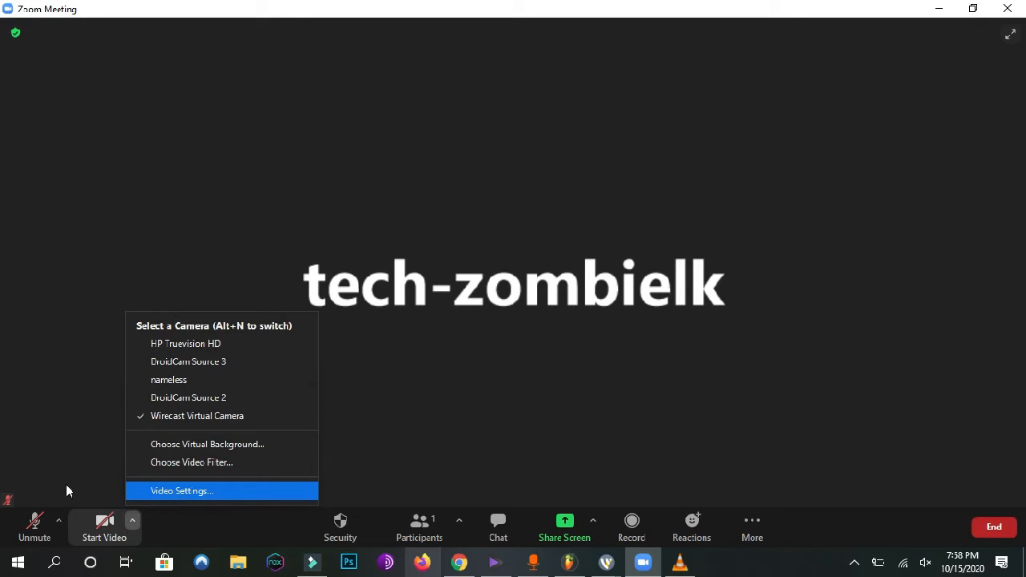
{"action": "left_click", "coordinate": [169, 492]}
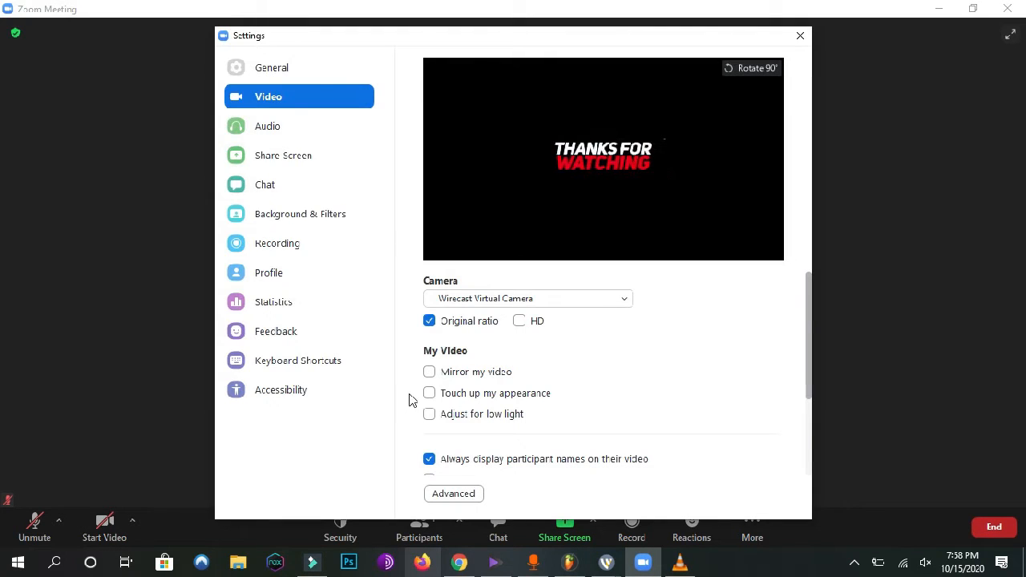
{"action": "left_click", "coordinate": [464, 493]}
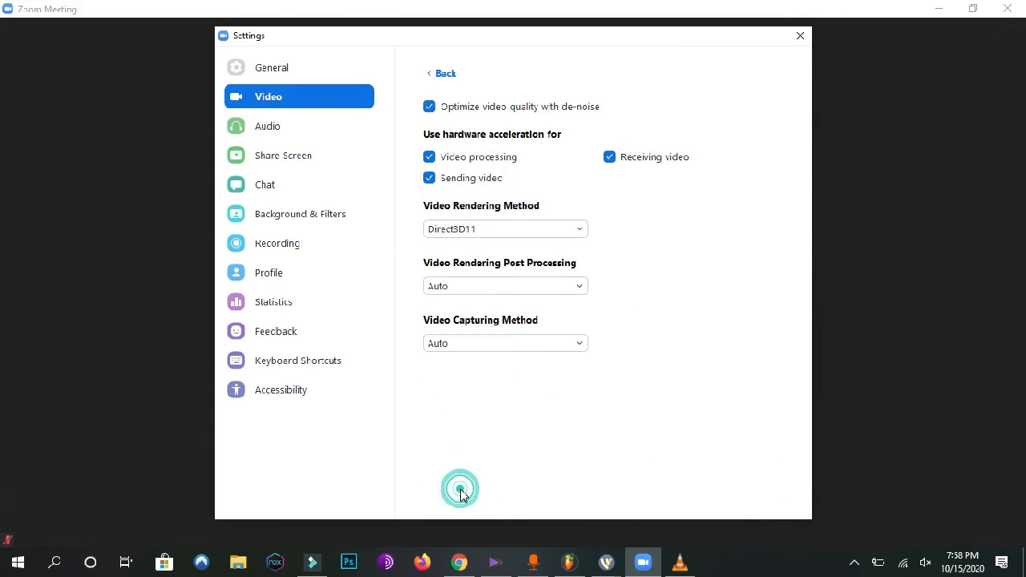
{"action": "left_click", "coordinate": [520, 231]}
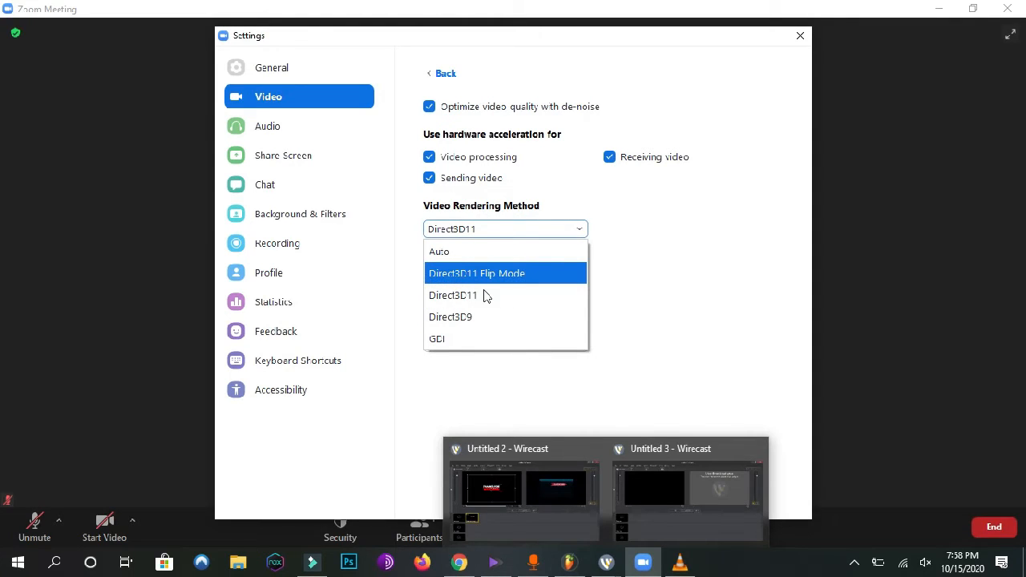
{"action": "left_click", "coordinate": [647, 287]}
{"action": "left_click", "coordinate": [800, 35]}
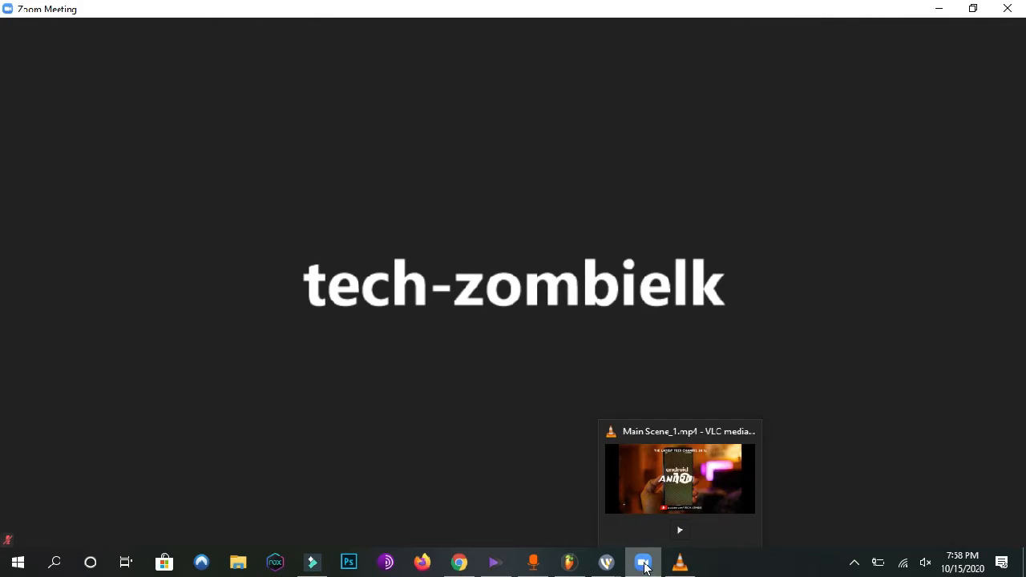
Switch to the Untitled 3 document in Wirecast and add a monitor screen capture source to the first layer
{"action": "left_click", "coordinate": [673, 506]}
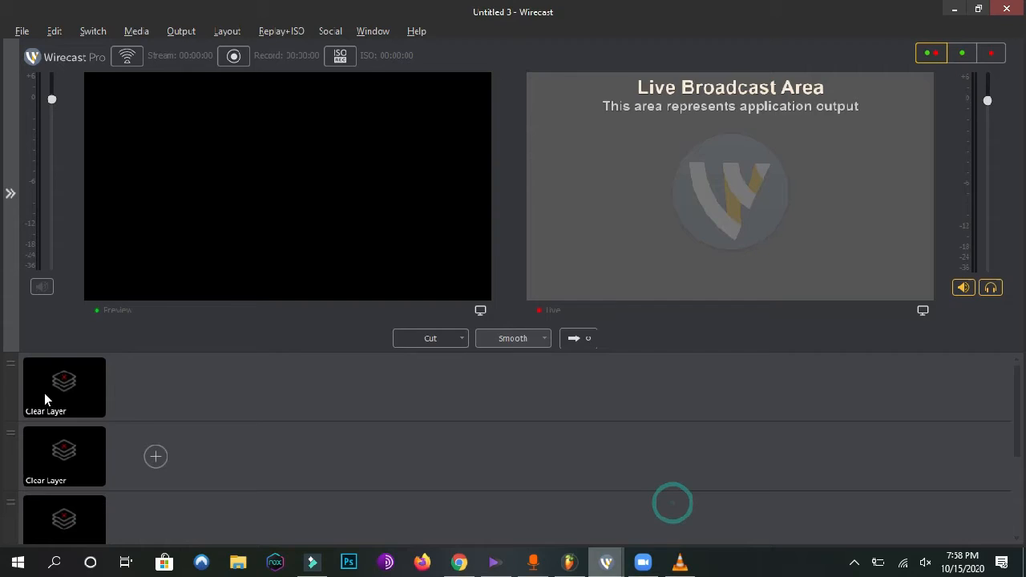
{"action": "left_click", "coordinate": [157, 391]}
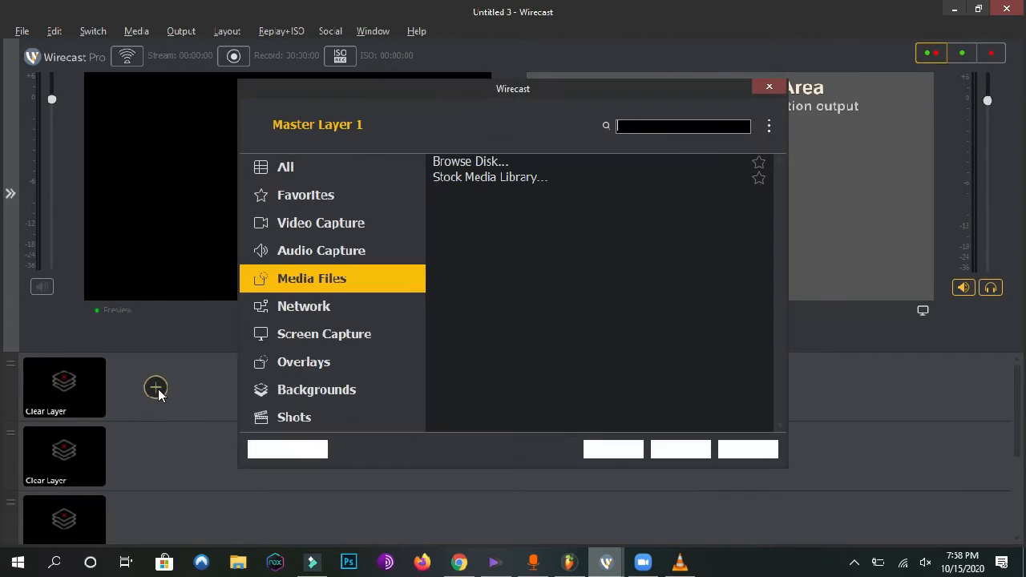
{"action": "left_click", "coordinate": [332, 335]}
{"action": "double_click", "coordinate": [494, 181]}
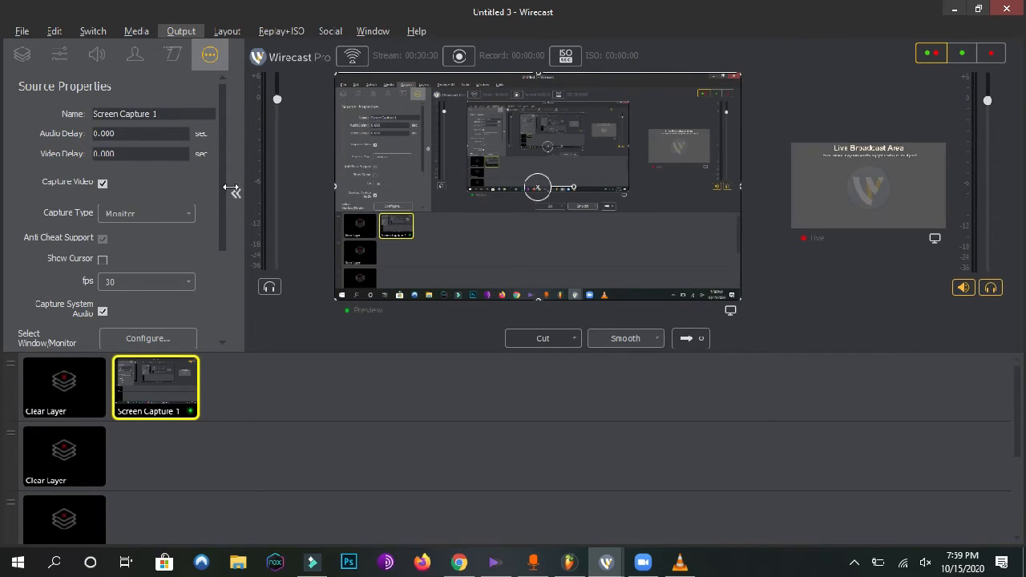
Set the capture type of the Screen Capture 1 source to Window
{"action": "scroll", "coordinate": [113, 209], "scroll_direction": "down", "scroll_amount": 1}
{"action": "left_click", "coordinate": [141, 189]}
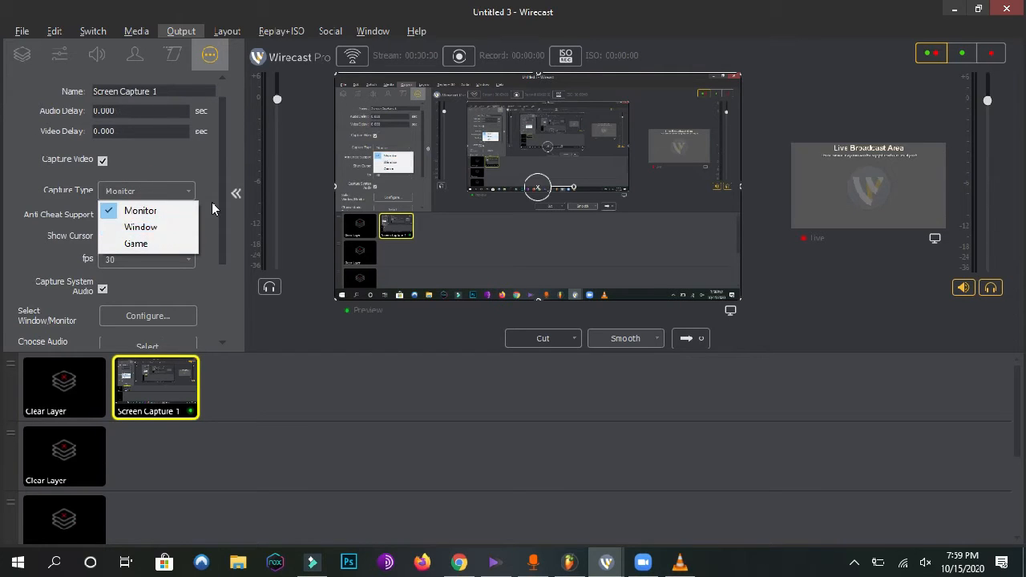
{"action": "left_click", "coordinate": [171, 226]}
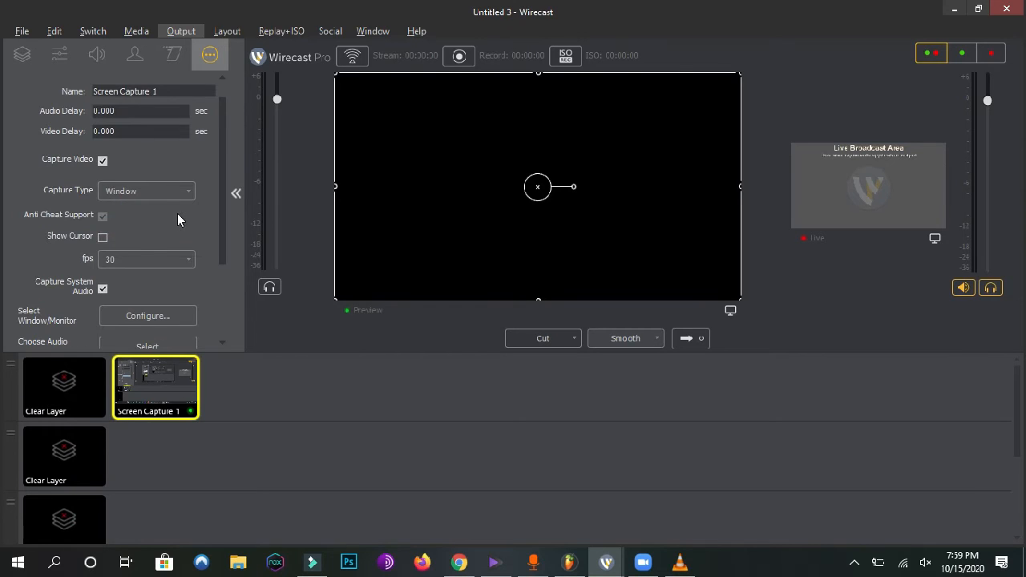
{"action": "scroll", "coordinate": [172, 240], "scroll_direction": "down", "scroll_amount": 2}
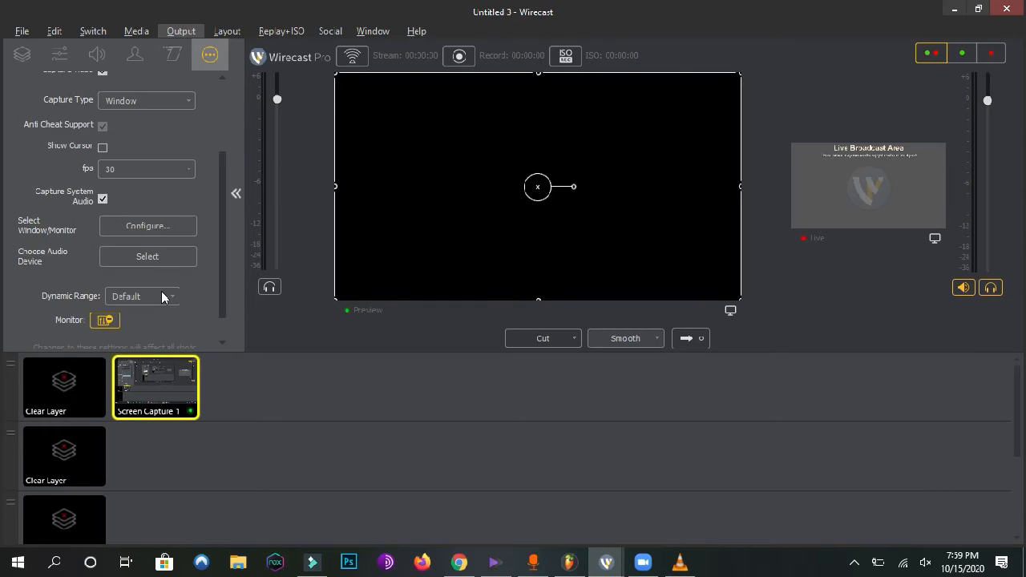
Configure the screen capture source to capture the Zoom Meeting window of Zoom.exe
{"action": "left_click", "coordinate": [157, 227]}
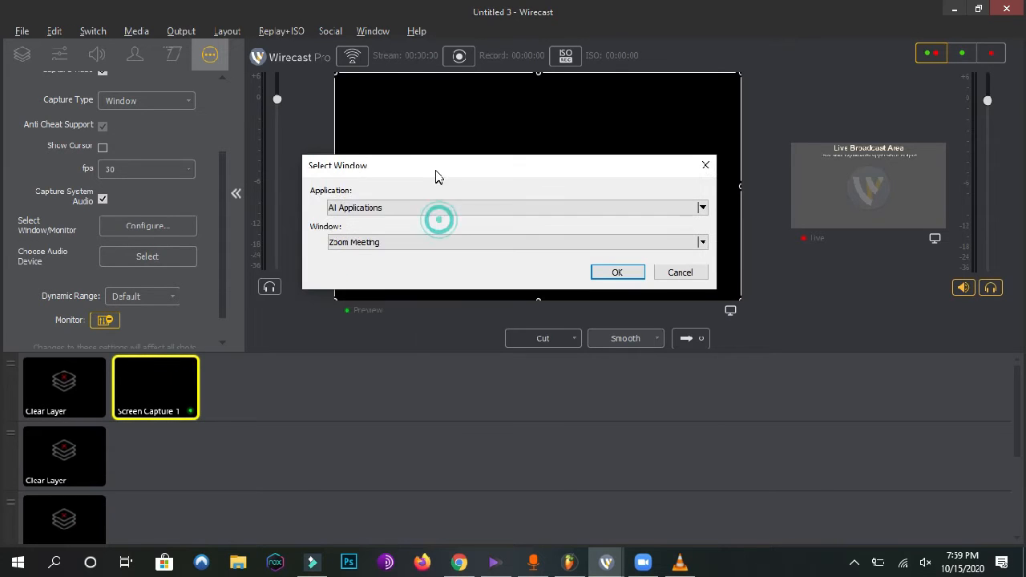
{"action": "left_click", "coordinate": [374, 206]}
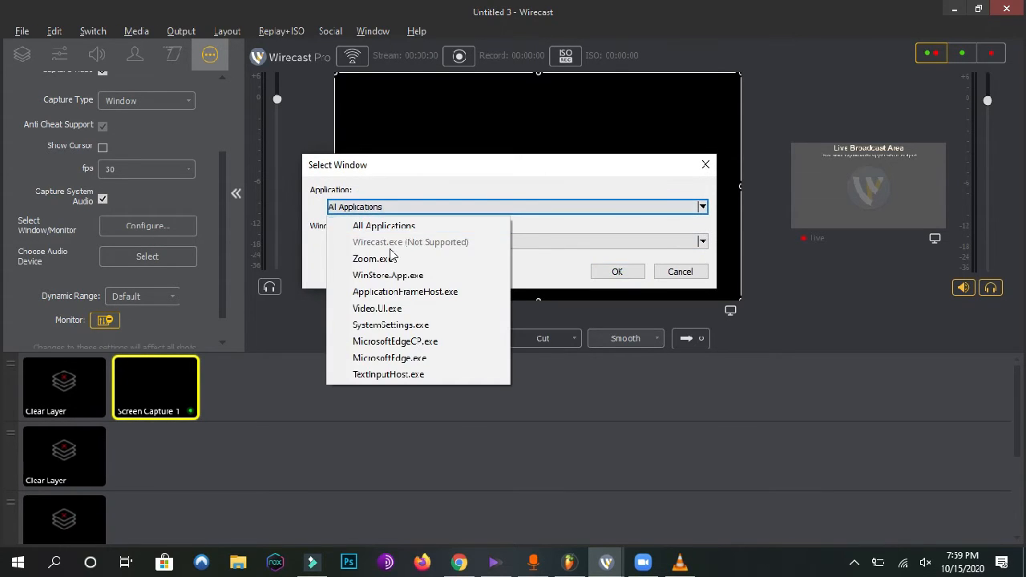
{"action": "left_click", "coordinate": [392, 260]}
{"action": "left_click", "coordinate": [396, 243]}
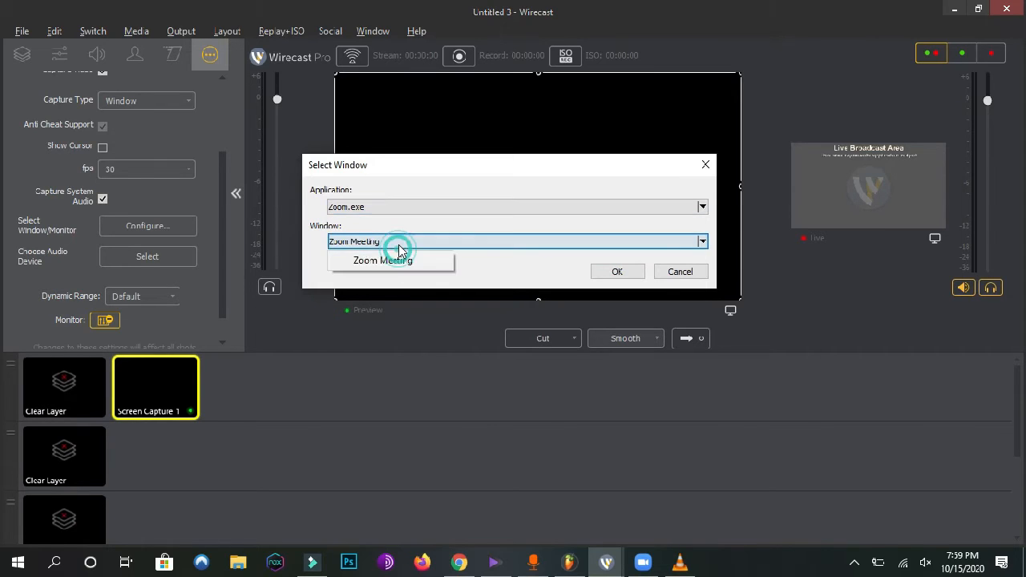
{"action": "left_click", "coordinate": [418, 262]}
{"action": "left_click", "coordinate": [617, 272]}
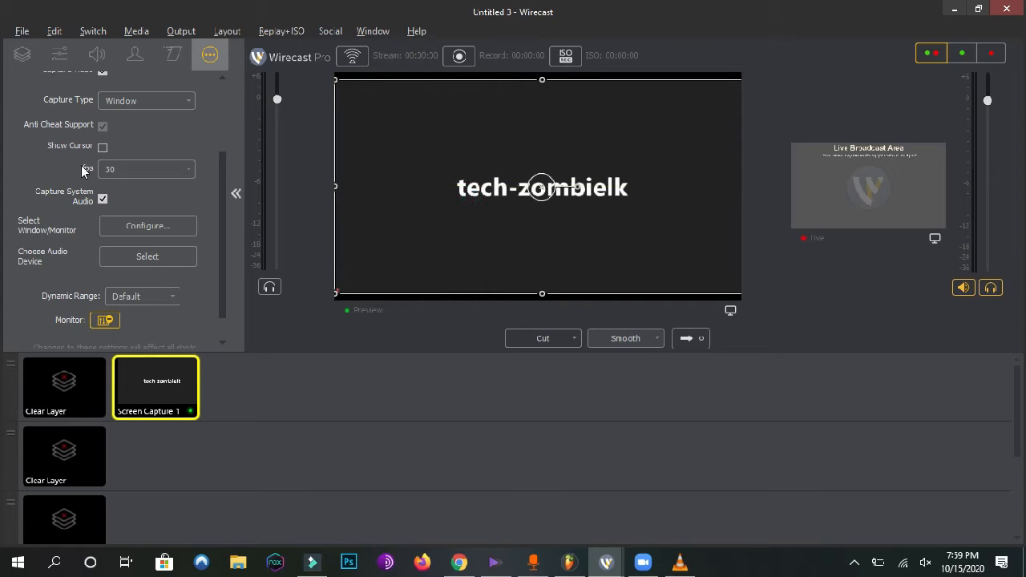
Try Scale To Fit on the Zoom capture and settle on Stretch To Fit so it fills the frame
{"action": "left_click", "coordinate": [60, 54]}
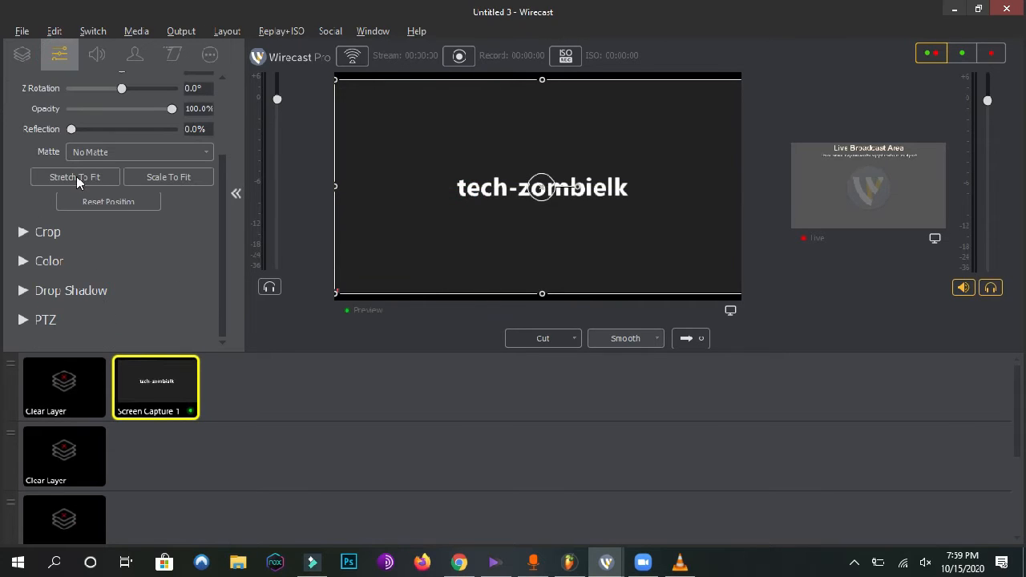
{"action": "left_click", "coordinate": [89, 179]}
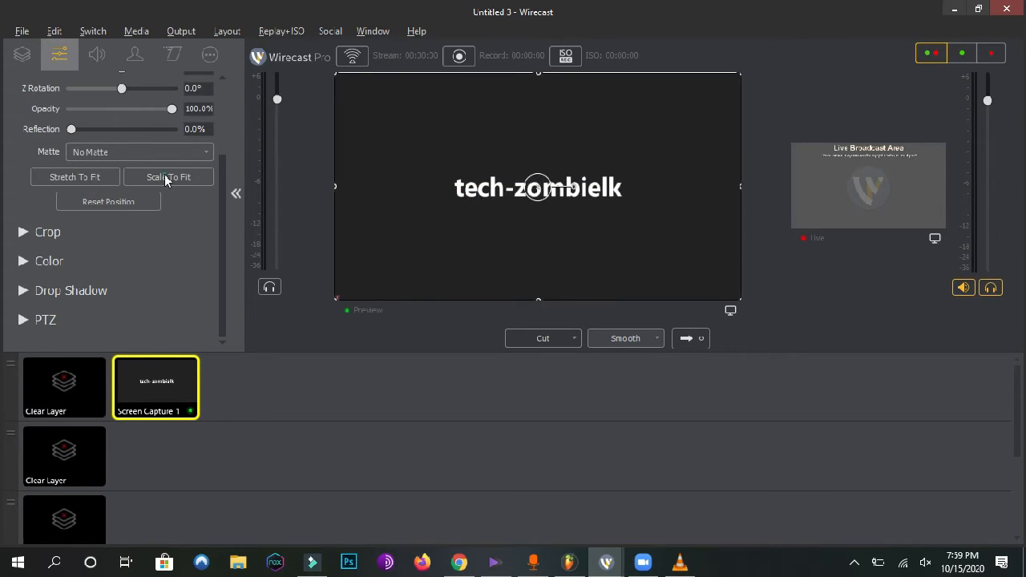
{"action": "left_click", "coordinate": [165, 178]}
{"action": "left_click", "coordinate": [78, 181]}
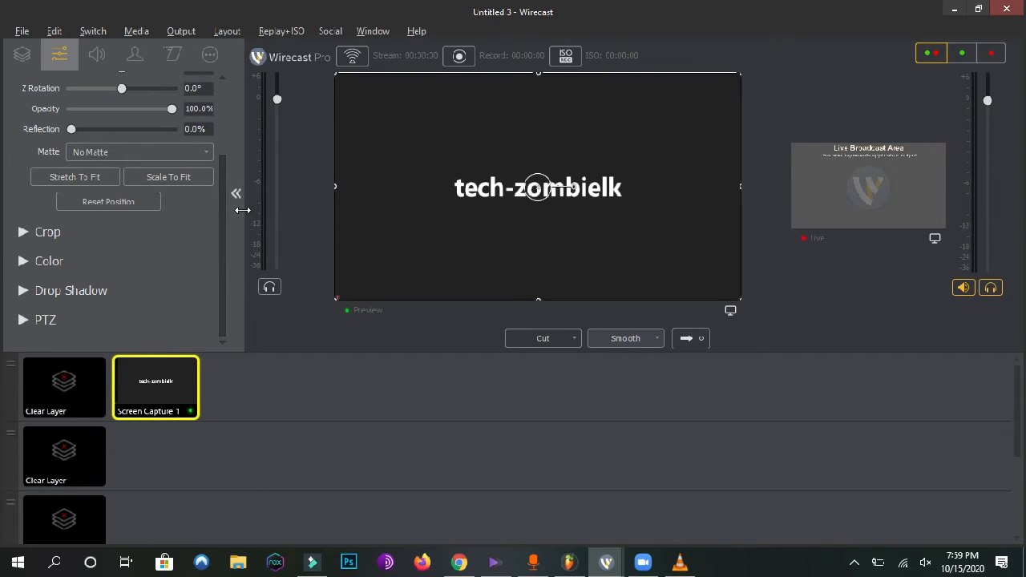
Switch to the Zoom meeting, set its speaker to Speakers (Wirecast Virtual Microphone Driver), and check the audio device selection
{"action": "left_click", "coordinate": [208, 58]}
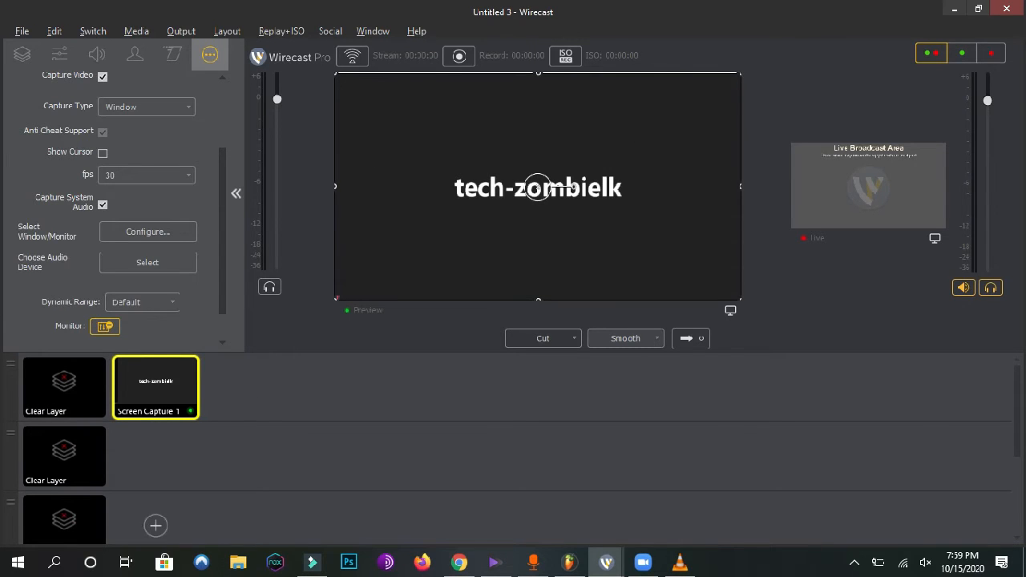
{"action": "left_click", "coordinate": [655, 536]}
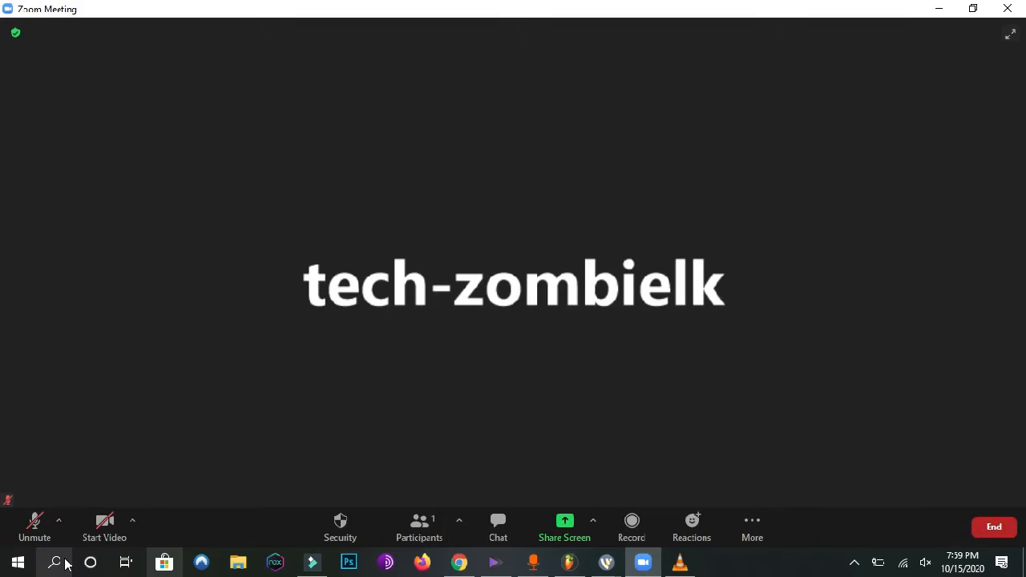
{"action": "left_click", "coordinate": [59, 521]}
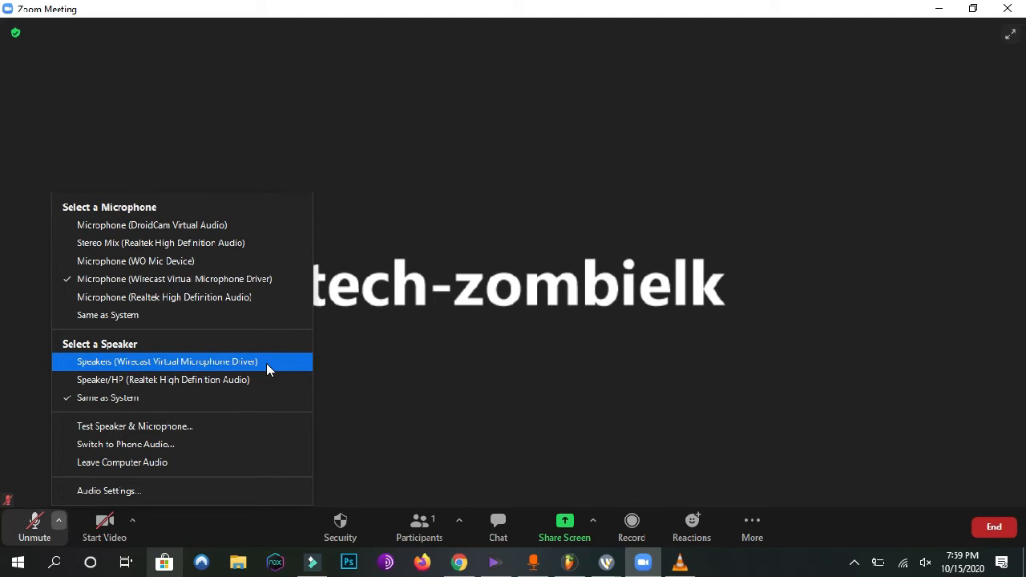
{"action": "left_click", "coordinate": [132, 365]}
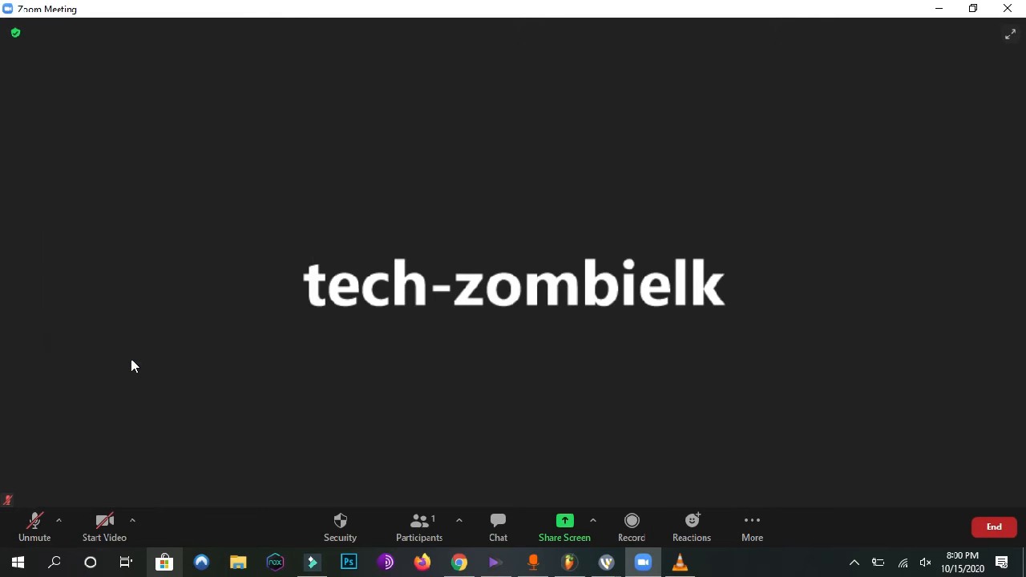
{"action": "left_click", "coordinate": [59, 520]}
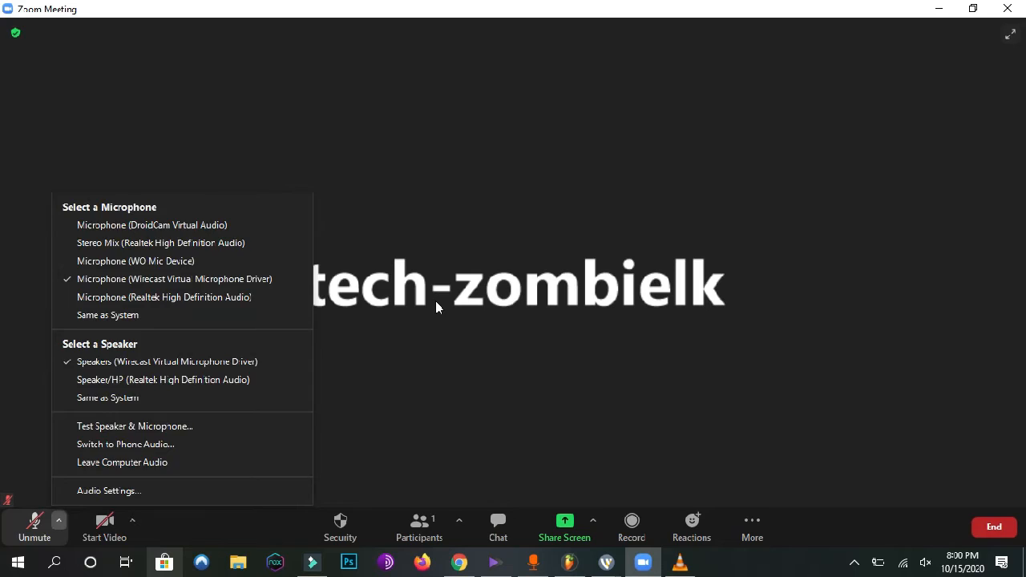
Switch back to Untitled 3 in Wirecast and set the capture's audio device to Speakers (Wirecast Virtual Microphone Driver)
{"action": "left_click", "coordinate": [606, 561]}
{"action": "left_click", "coordinate": [629, 529]}
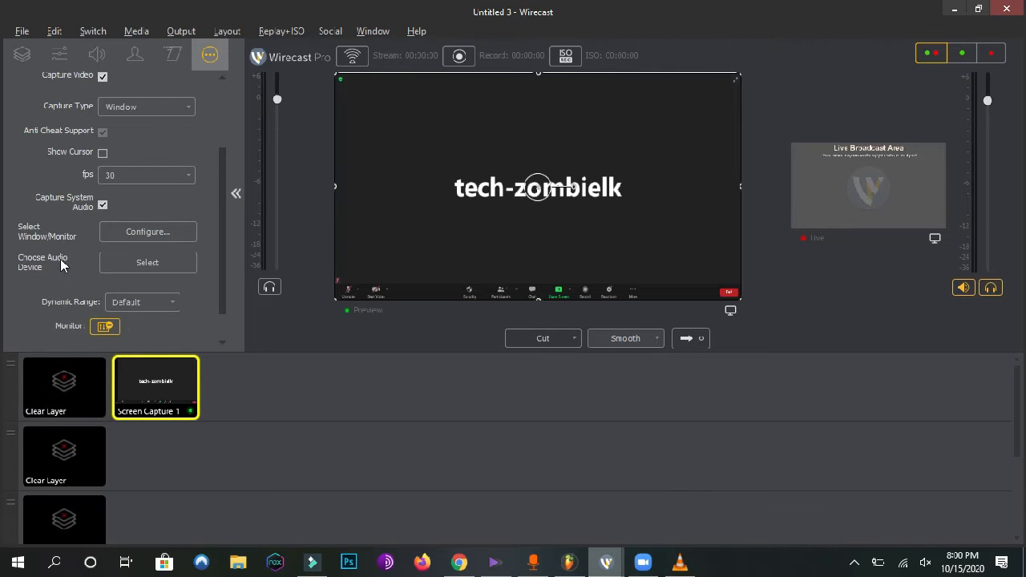
{"action": "left_click", "coordinate": [142, 263]}
{"action": "left_click", "coordinate": [370, 277]}
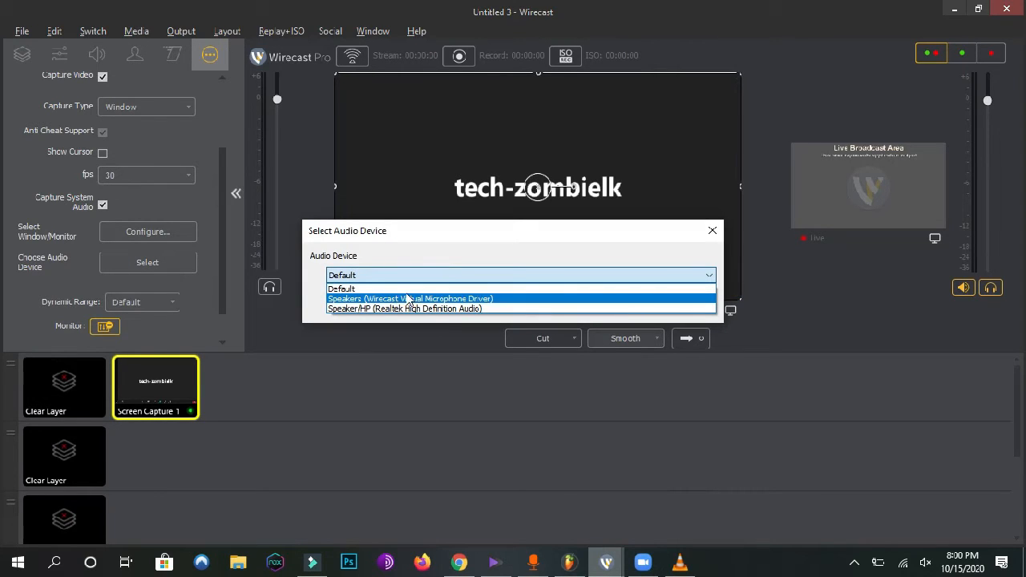
{"action": "left_click", "coordinate": [409, 299]}
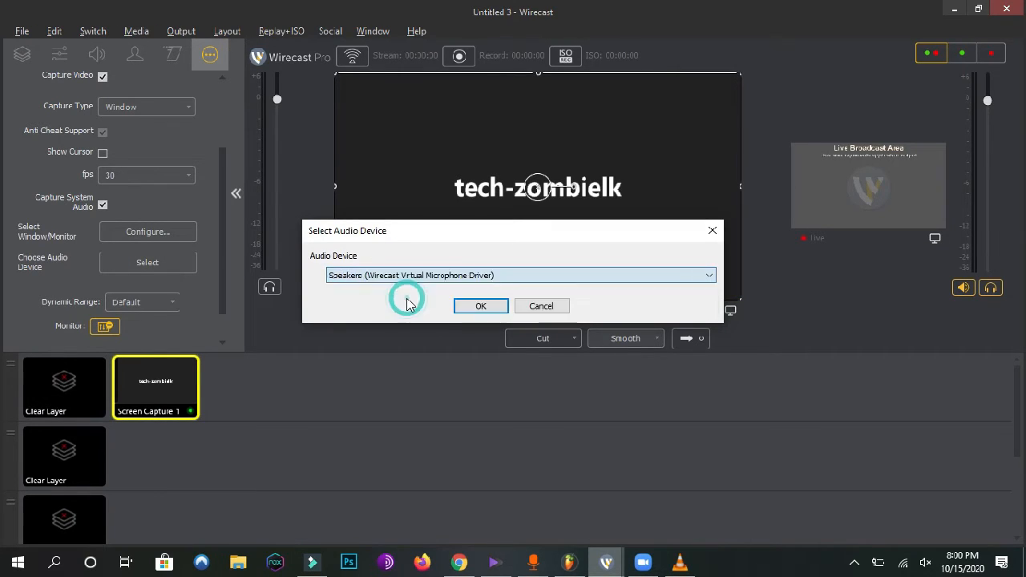
{"action": "left_click", "coordinate": [480, 305]}
Collapse the source properties and send the Zoom screen capture from preview to the live output
{"action": "mouse_move", "coordinate": [646, 566]}
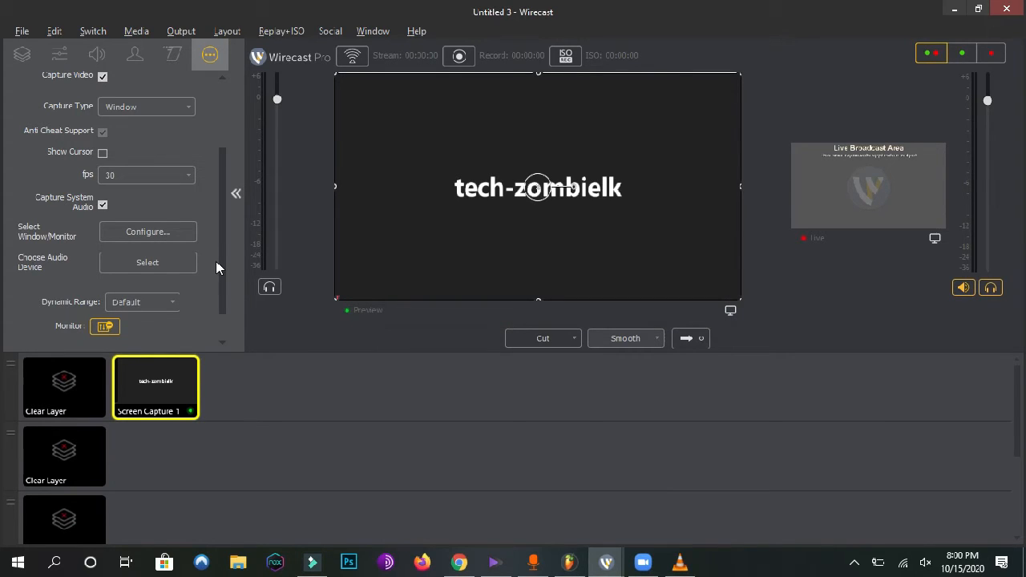
{"action": "left_click", "coordinate": [108, 329]}
{"action": "left_click", "coordinate": [240, 222]}
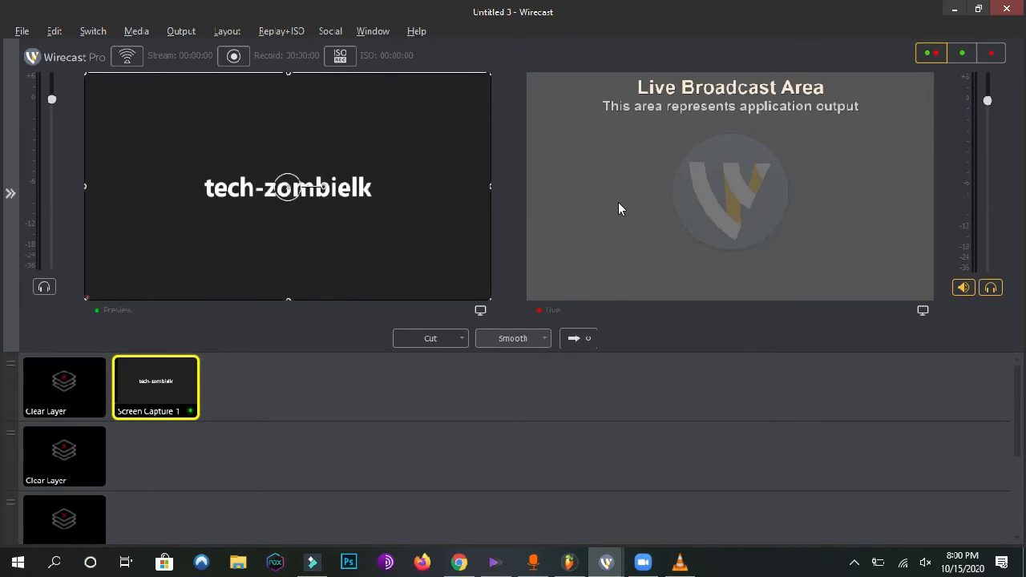
{"action": "left_click", "coordinate": [581, 340]}
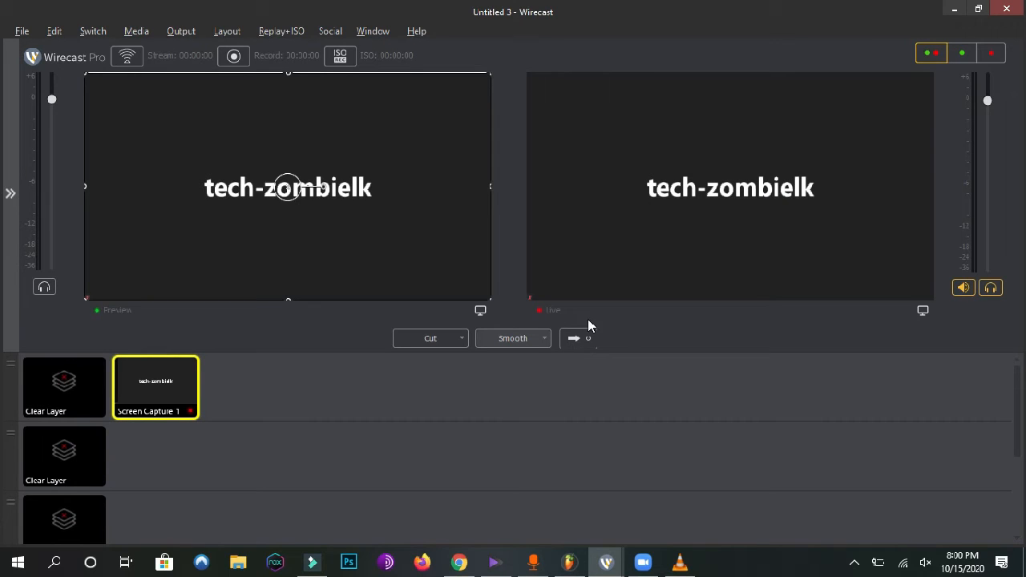
Add a Record To Disk - MP4 output with Default: 360p60 (1.25Mbps) Intel Quick Sync Video encoding, keeping the current display rate
{"action": "left_click", "coordinate": [234, 56]}
{"action": "left_click", "coordinate": [235, 61]}
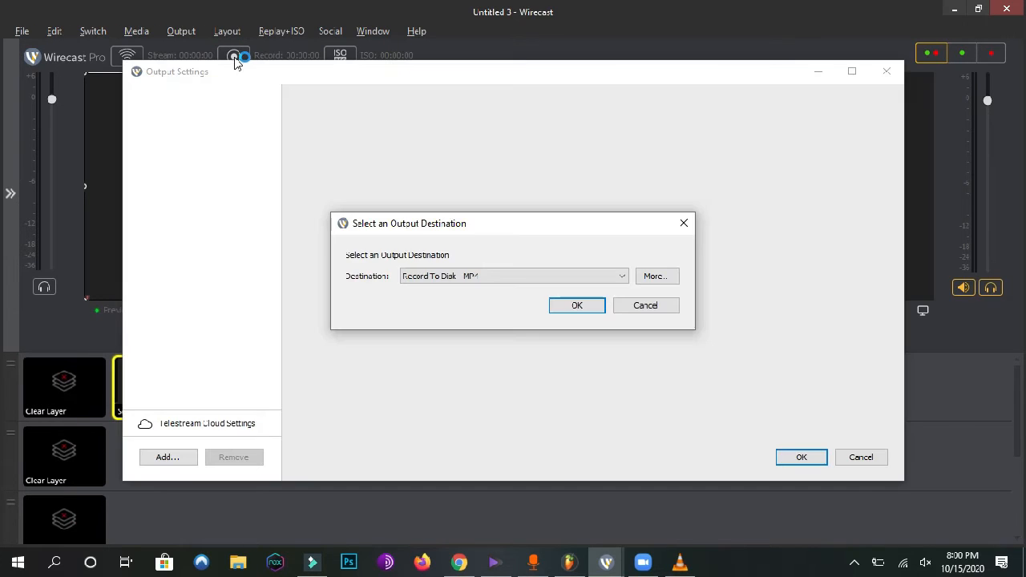
{"action": "left_click", "coordinate": [584, 309]}
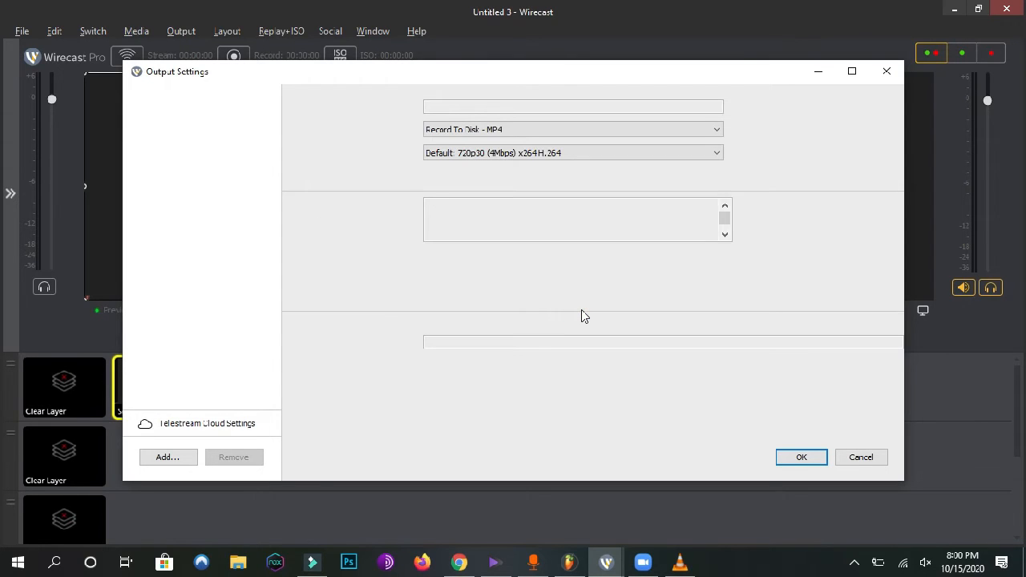
{"action": "left_click", "coordinate": [470, 153]}
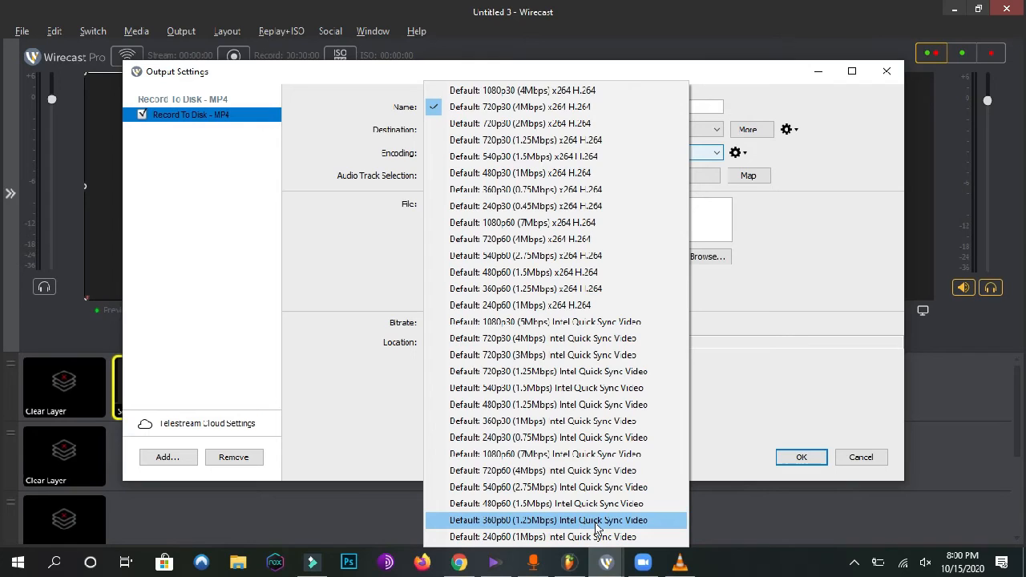
{"action": "left_click", "coordinate": [595, 523]}
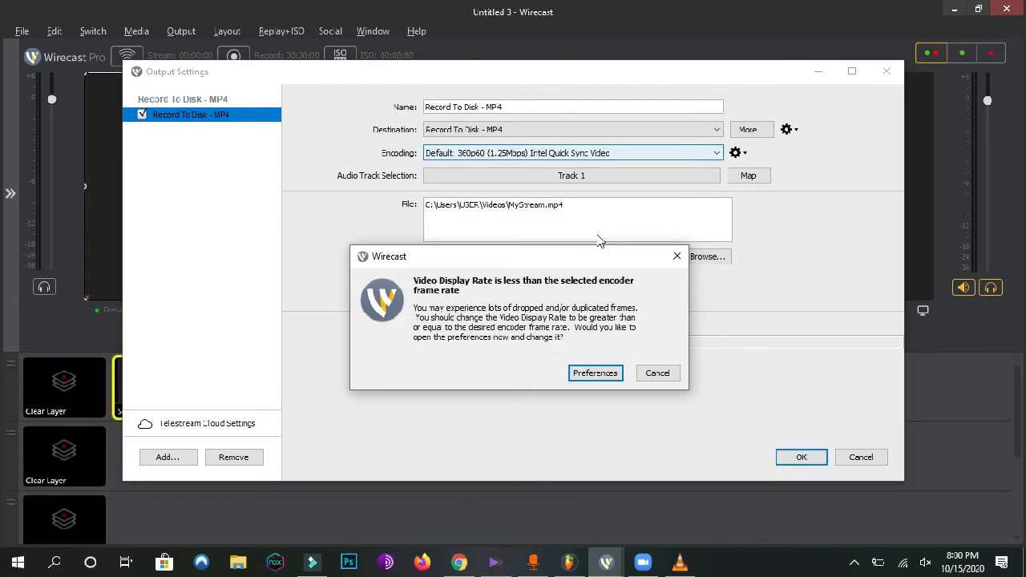
{"action": "left_click", "coordinate": [659, 370]}
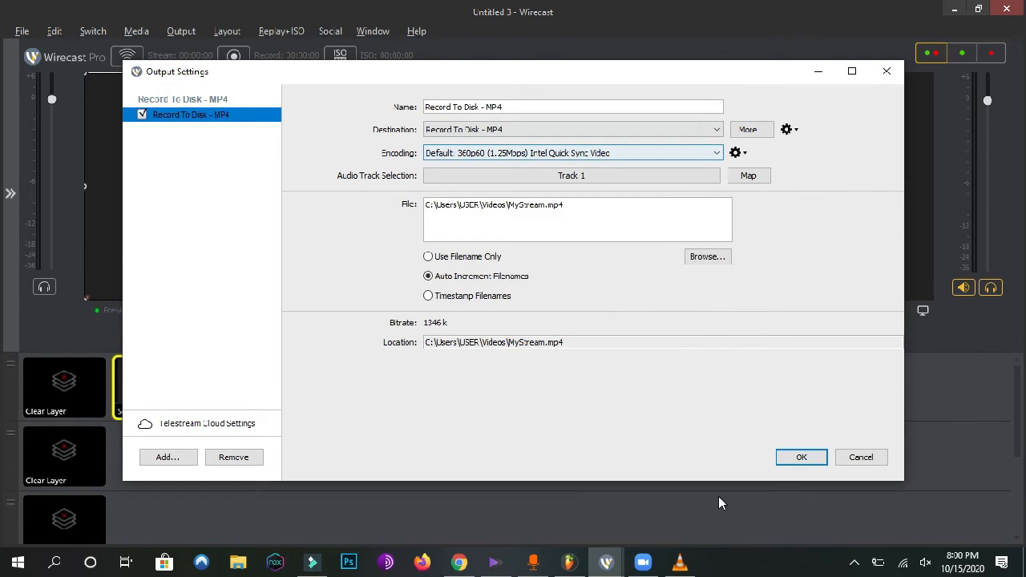
{"action": "left_click", "coordinate": [808, 463]}
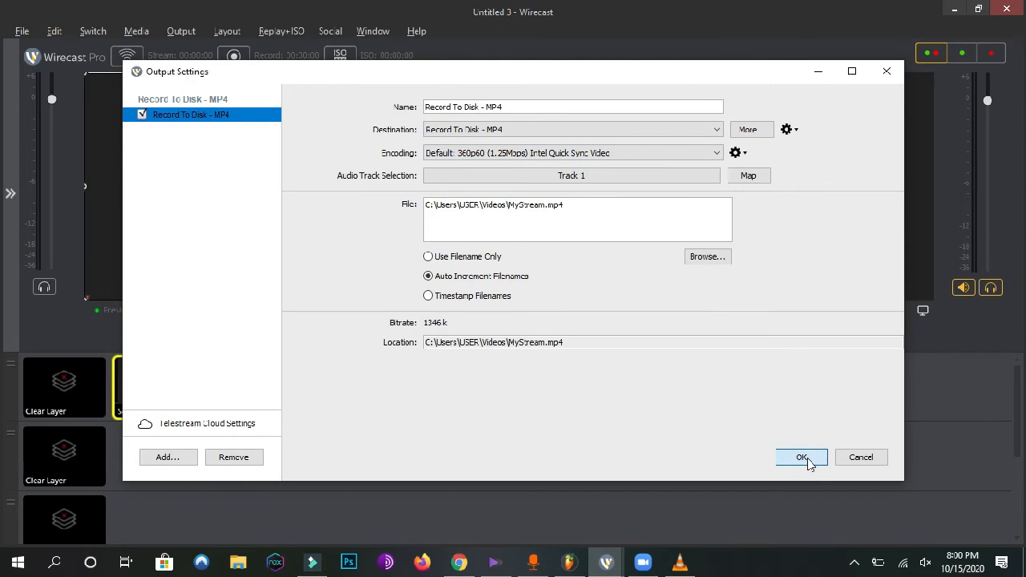
{"action": "left_click", "coordinate": [819, 461]}
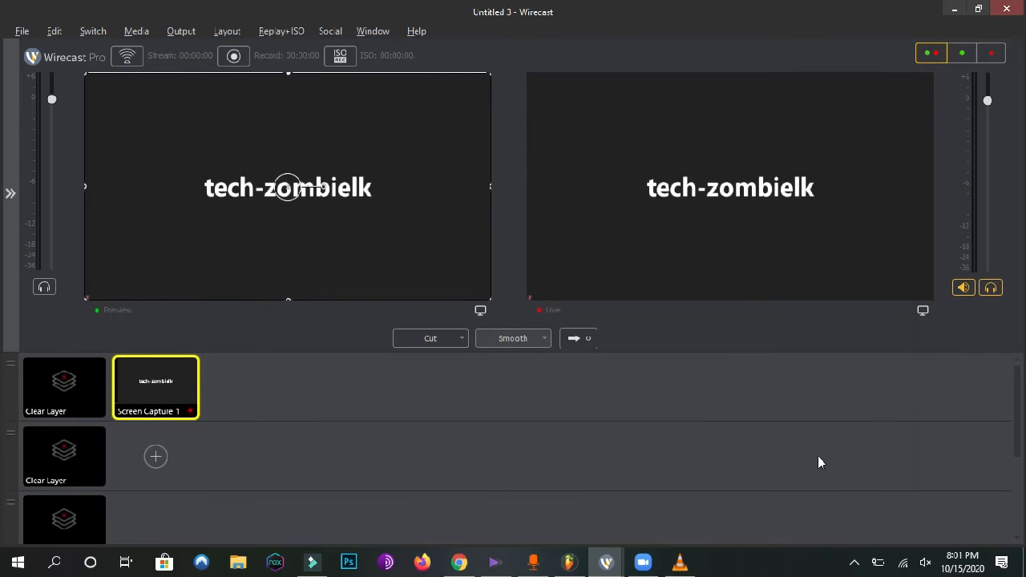
Compare the Zoom meeting with its Wirecast capture, set Zoom's camera to Wirecast Virtual Camera, and return to Wirecast
{"action": "left_click", "coordinate": [657, 570]}
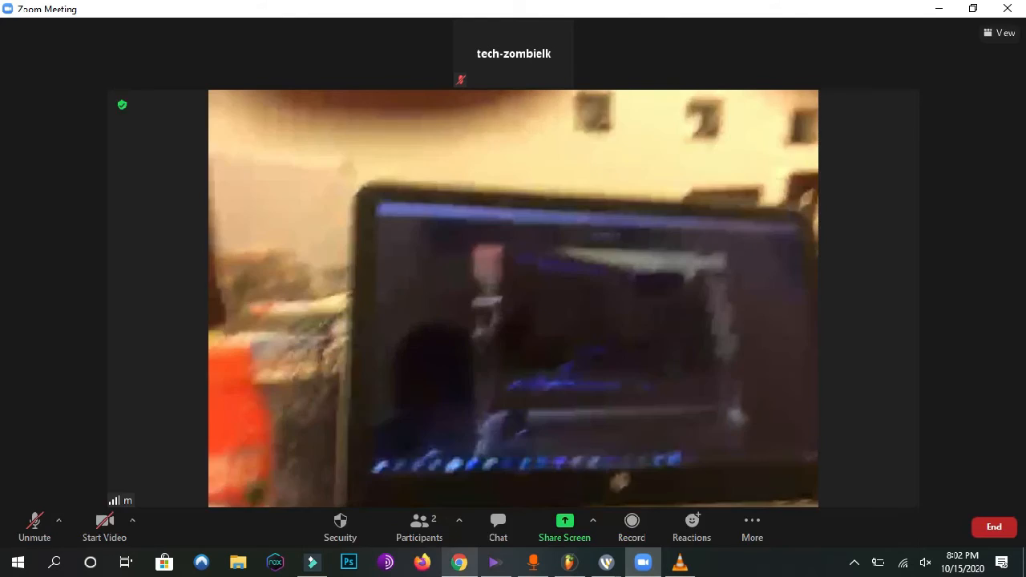
{"action": "left_click", "coordinate": [600, 566]}
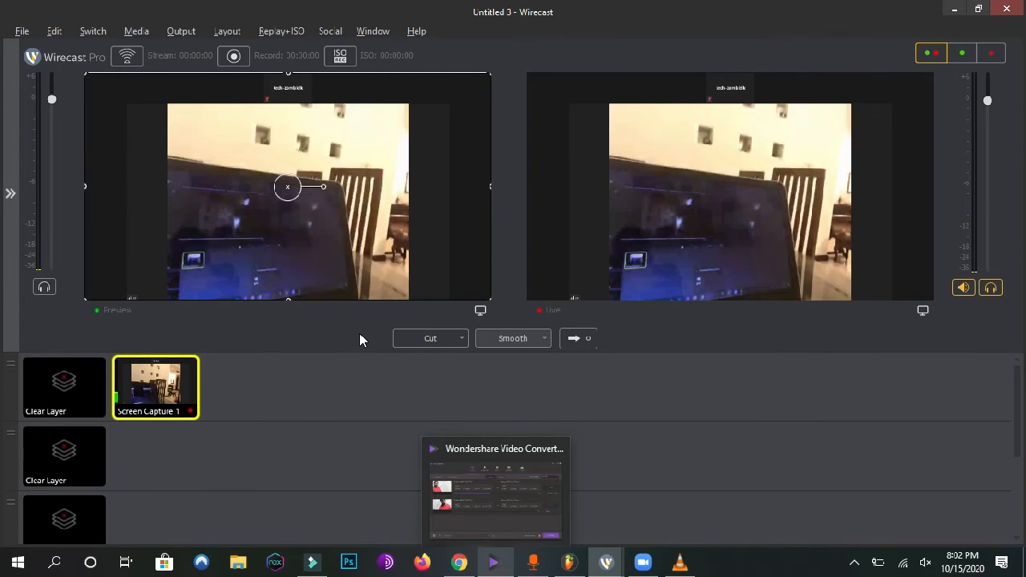
{"action": "left_click", "coordinate": [643, 562]}
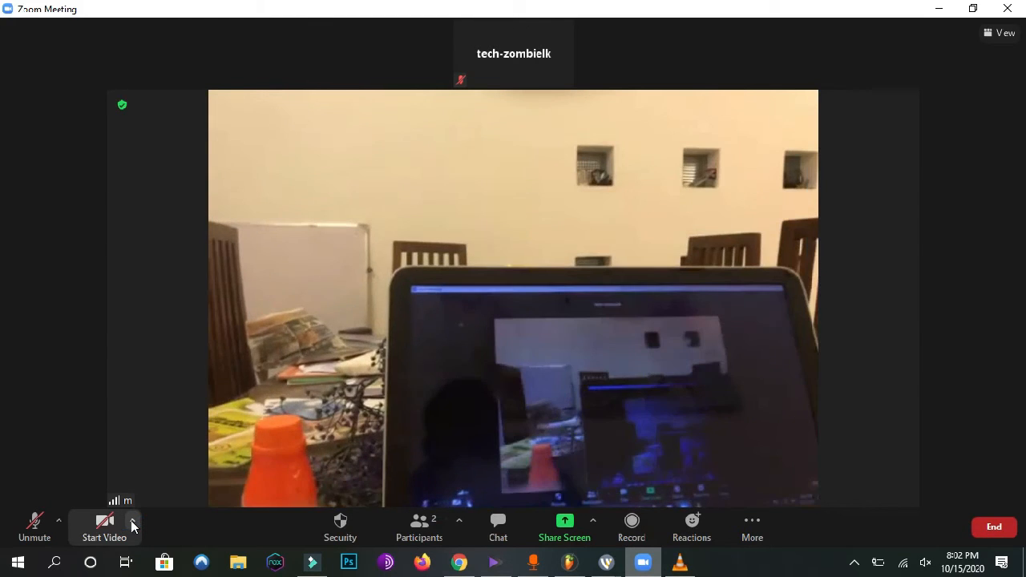
{"action": "left_click", "coordinate": [133, 522]}
{"action": "left_click", "coordinate": [266, 415]}
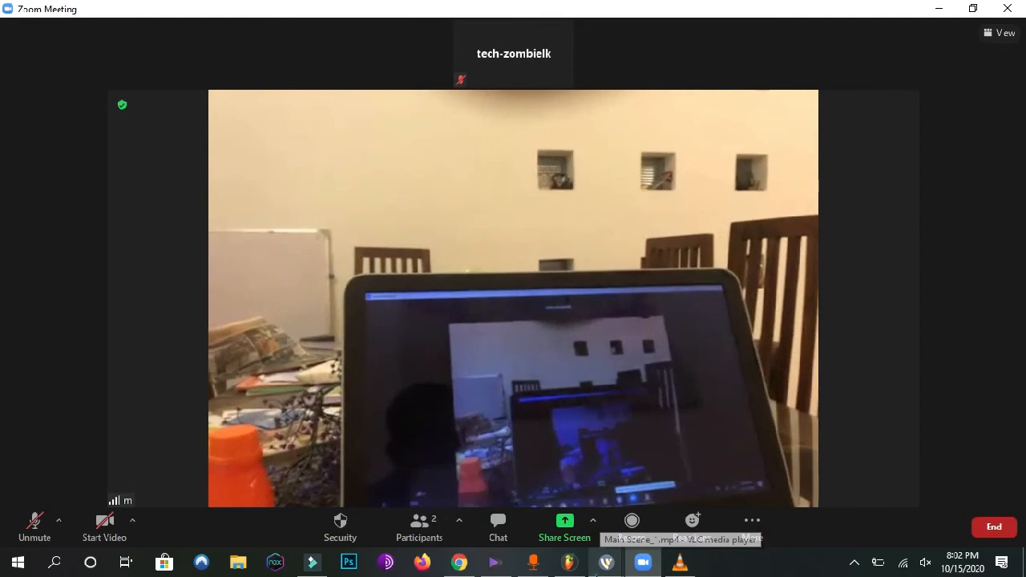
{"action": "left_click", "coordinate": [607, 562]}
{"action": "left_click", "coordinate": [691, 475]}
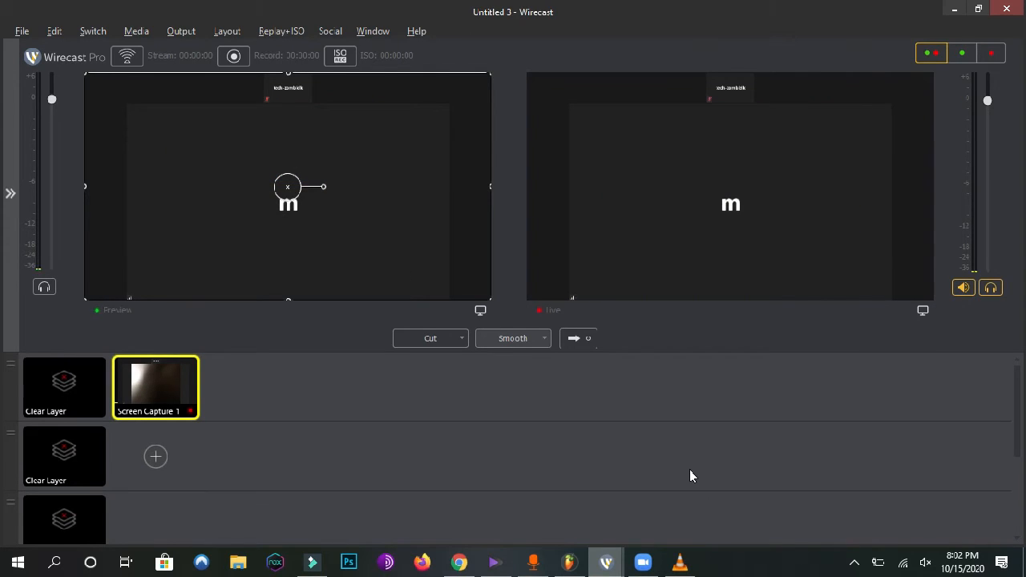
Toggle the live output's headphone monitoring off and back on to test the meeting audio
{"action": "left_click", "coordinate": [992, 288]}
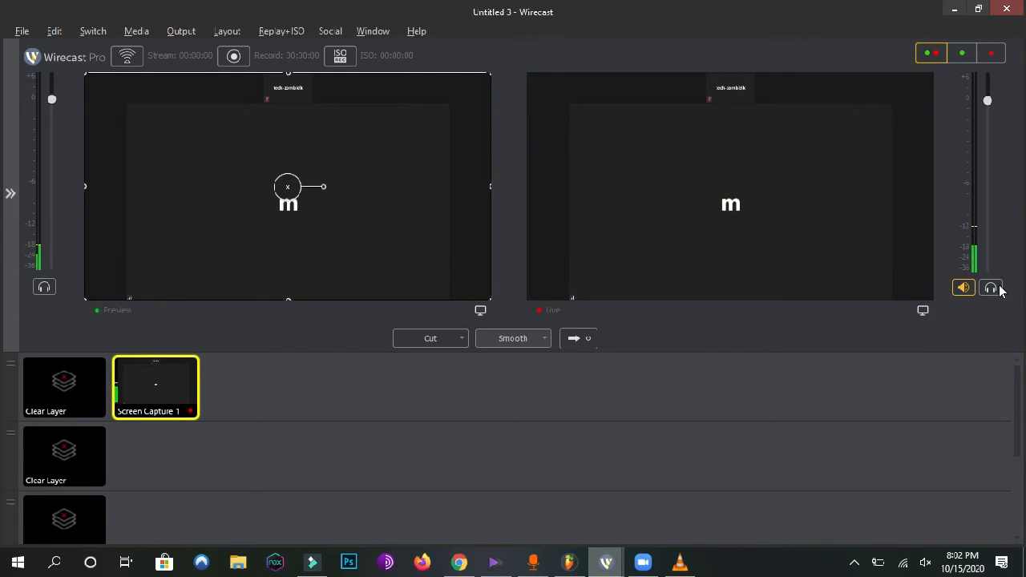
{"action": "left_click", "coordinate": [991, 287]}
{"action": "left_click", "coordinate": [991, 289]}
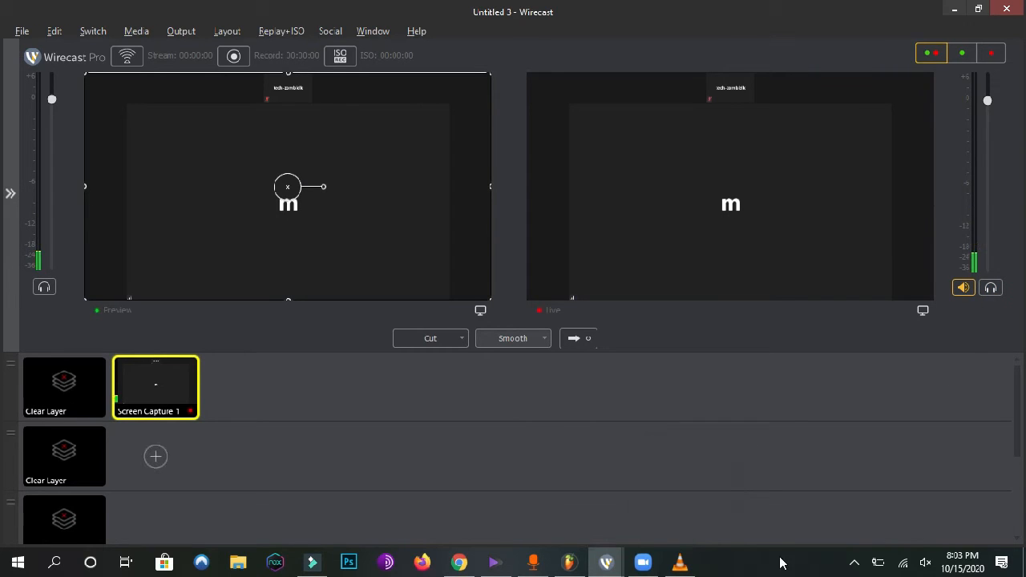
{"action": "left_click", "coordinate": [991, 287]}
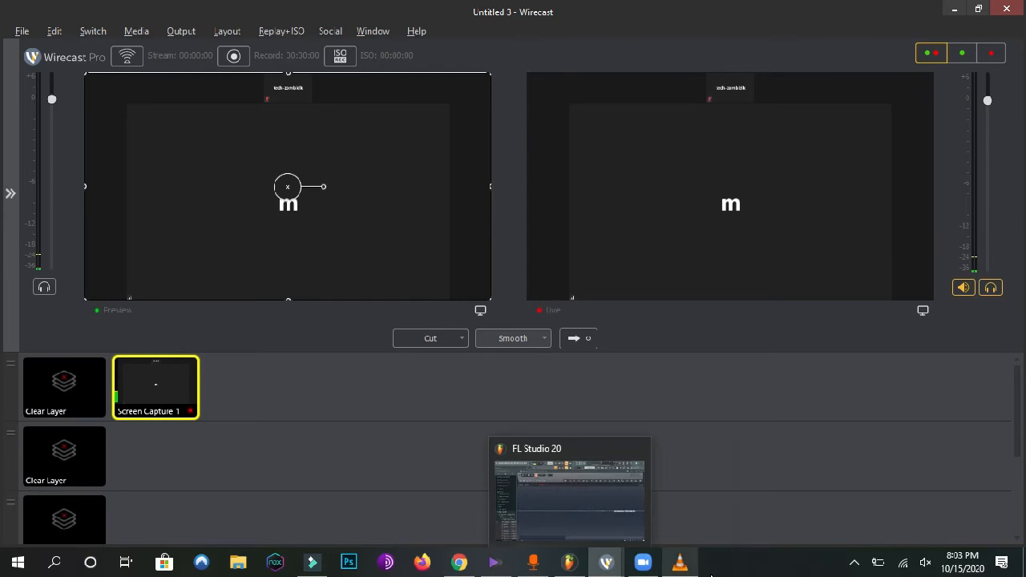
Play Main Scene_1.mp4 in VLC media player and return to Untitled 3 in Wirecast to check the audio meters
{"action": "left_click", "coordinate": [688, 569]}
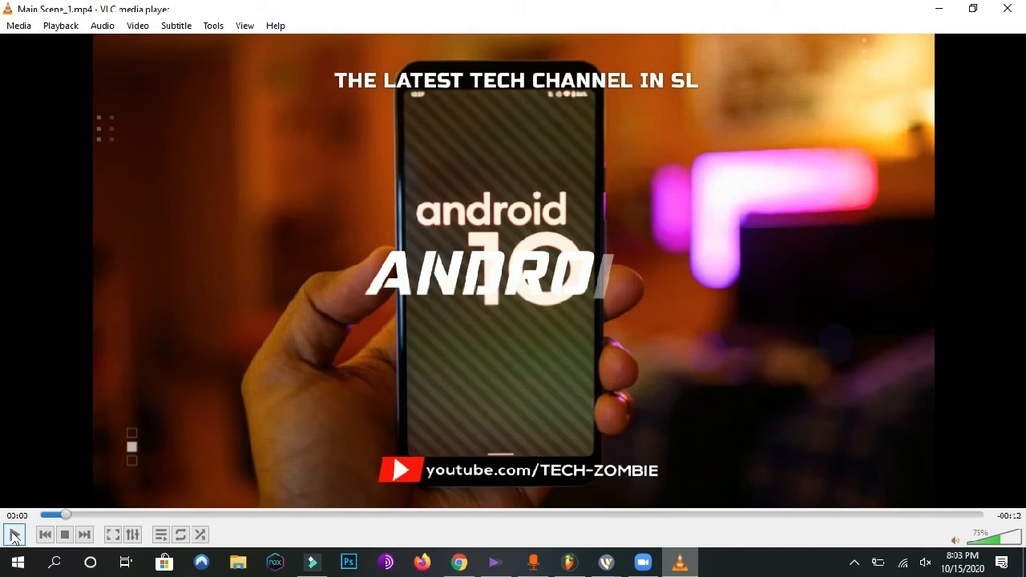
{"action": "left_click", "coordinate": [13, 534]}
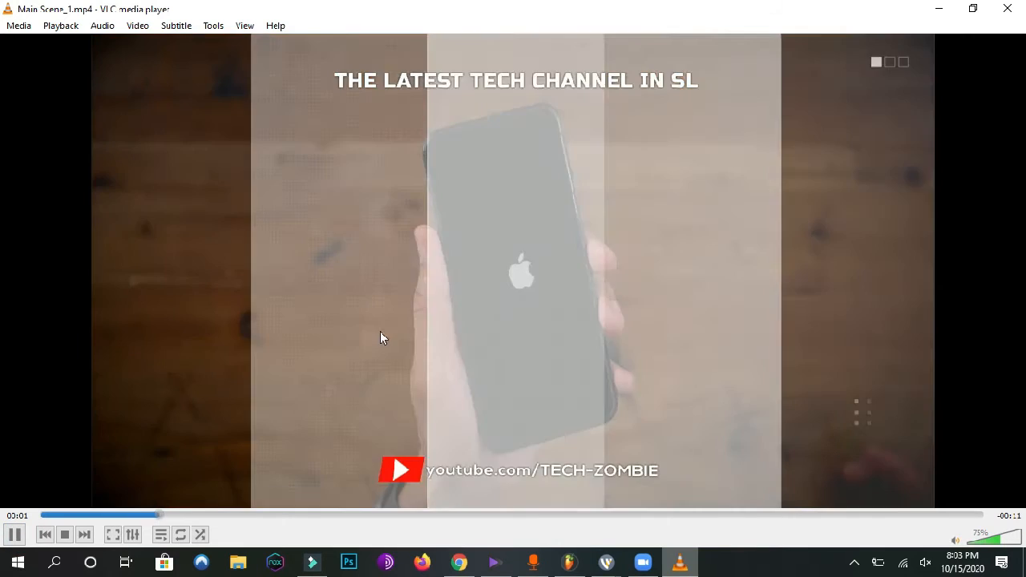
{"action": "mouse_move", "coordinate": [605, 569]}
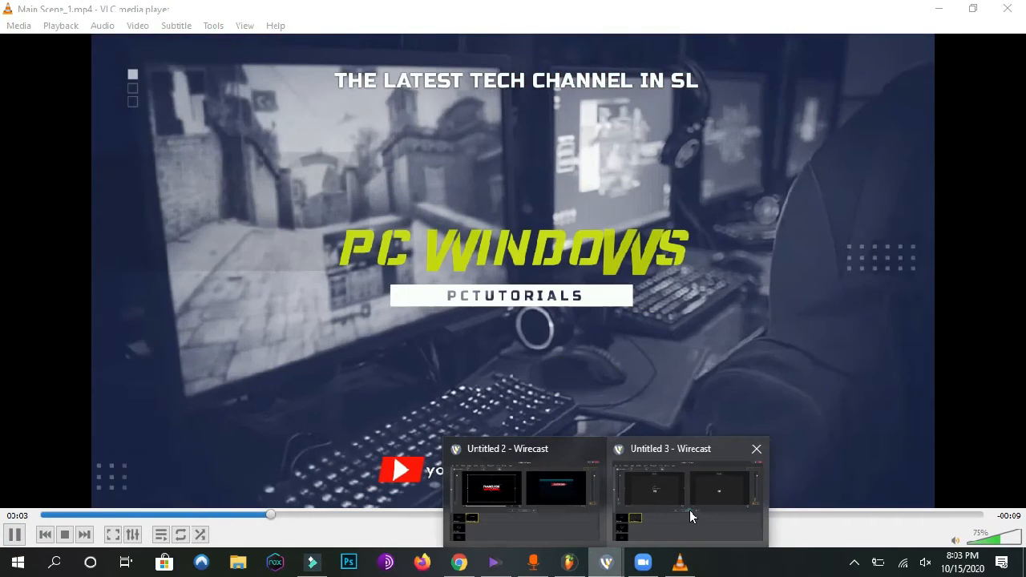
{"action": "left_click", "coordinate": [689, 511]}
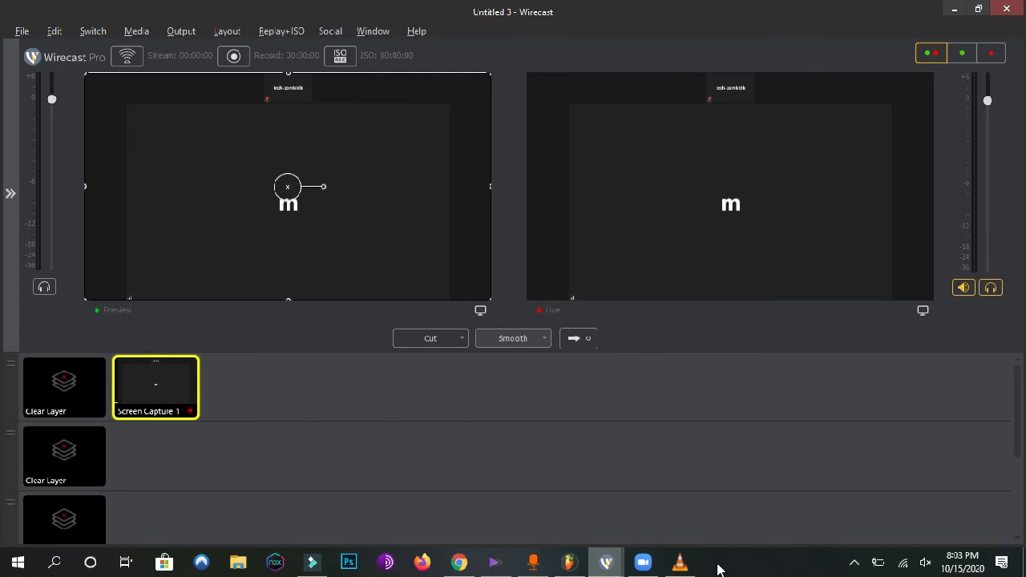
Replay Main Scene_1.mp4 in VLC with looping turned on and switch back to Untitled 3 in Wirecast
{"action": "left_click", "coordinate": [681, 562]}
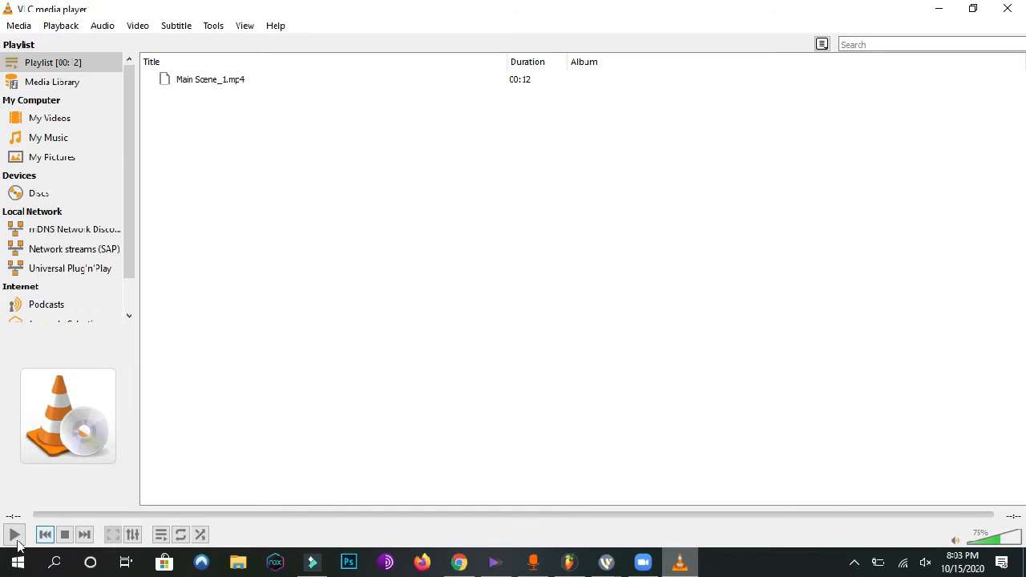
{"action": "left_click", "coordinate": [178, 535]}
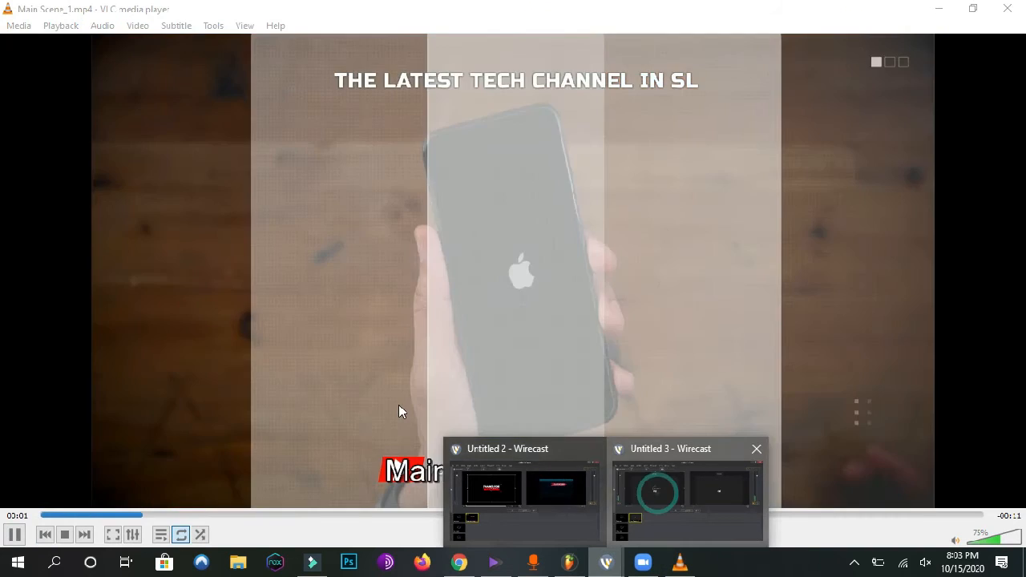
{"action": "left_click", "coordinate": [657, 493]}
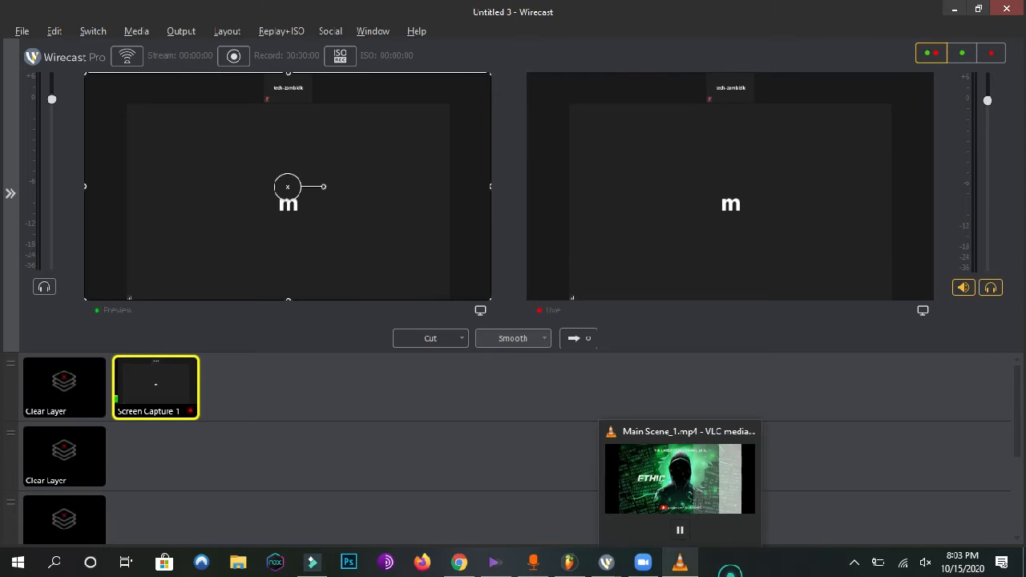
Shrink the VLC window to the upper-right quarter of the screen and raise its volume to 125%
{"action": "left_click", "coordinate": [685, 563]}
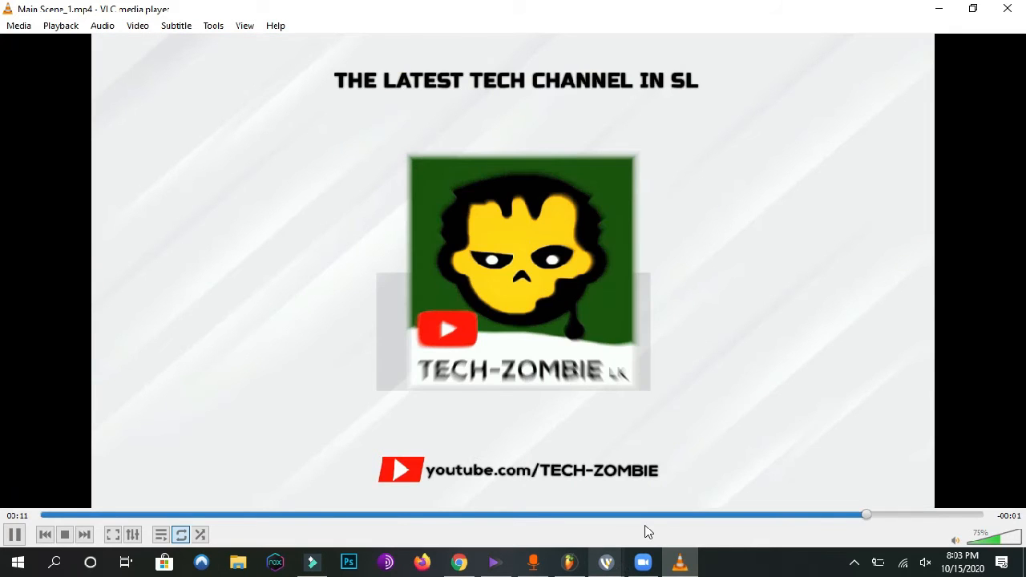
{"action": "left_click_drag", "start_coordinate": [721, 9], "coordinate": [1025, 3]}
{"action": "left_click_drag", "start_coordinate": [983, 264], "coordinate": [1011, 264]}
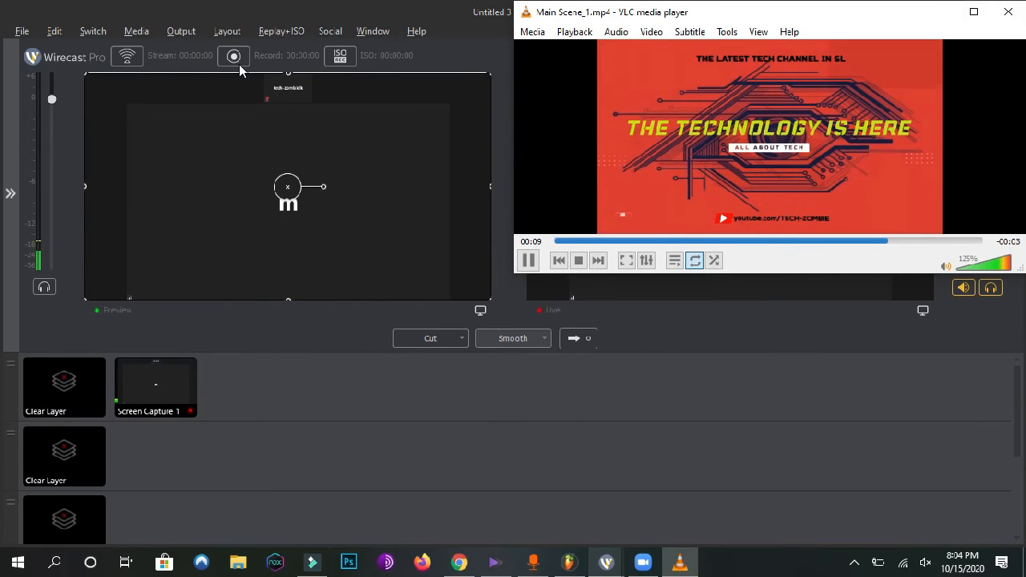
Start recording the live output to disk in Wirecast
{"action": "left_click", "coordinate": [238, 63]}
{"action": "left_click", "coordinate": [238, 61]}
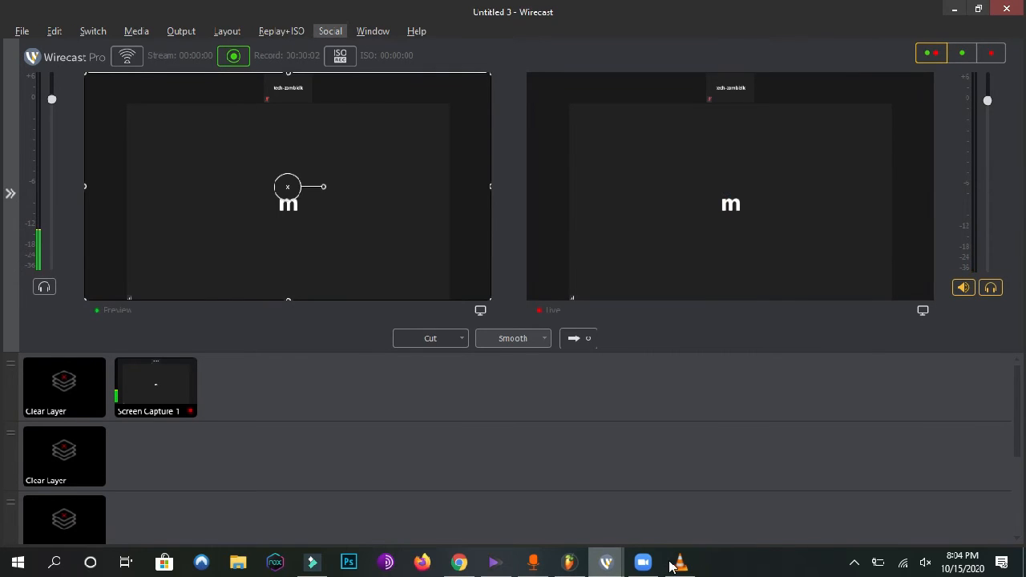
Switch to the Zoom meeting and set its camera to DroidCam Source 2
{"action": "left_click", "coordinate": [642, 562]}
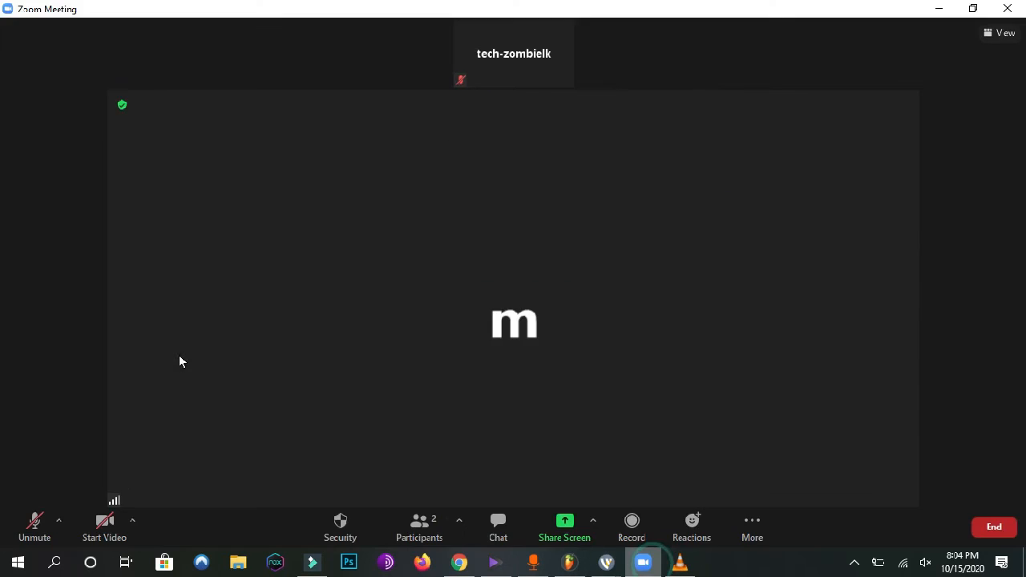
{"action": "left_click", "coordinate": [133, 524]}
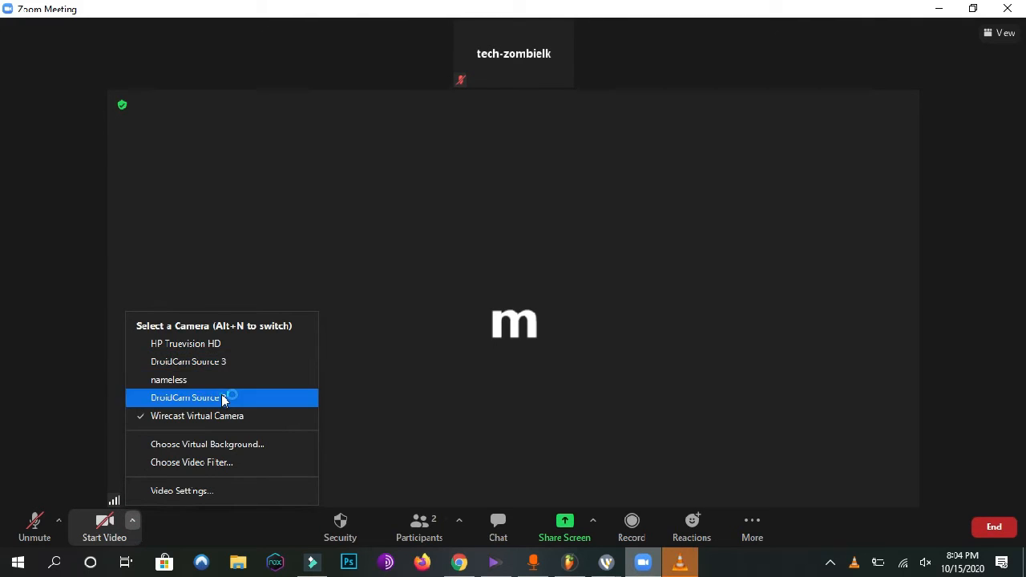
{"action": "left_click", "coordinate": [221, 394]}
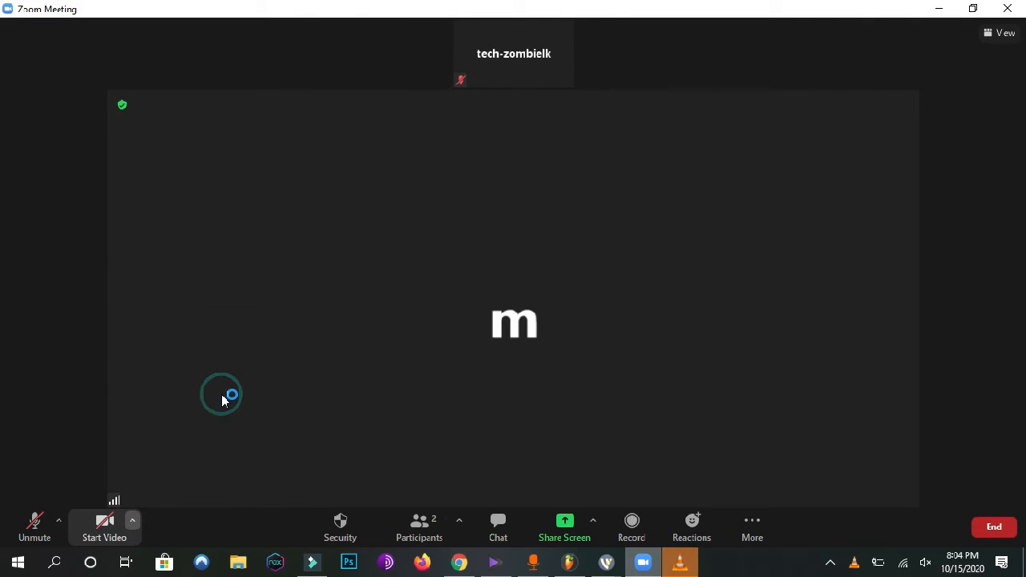
Pin the host's own tile in the main Zoom view, start its video, and check the capture in Wirecast's Untitled 3
{"action": "double_click", "coordinate": [521, 60]}
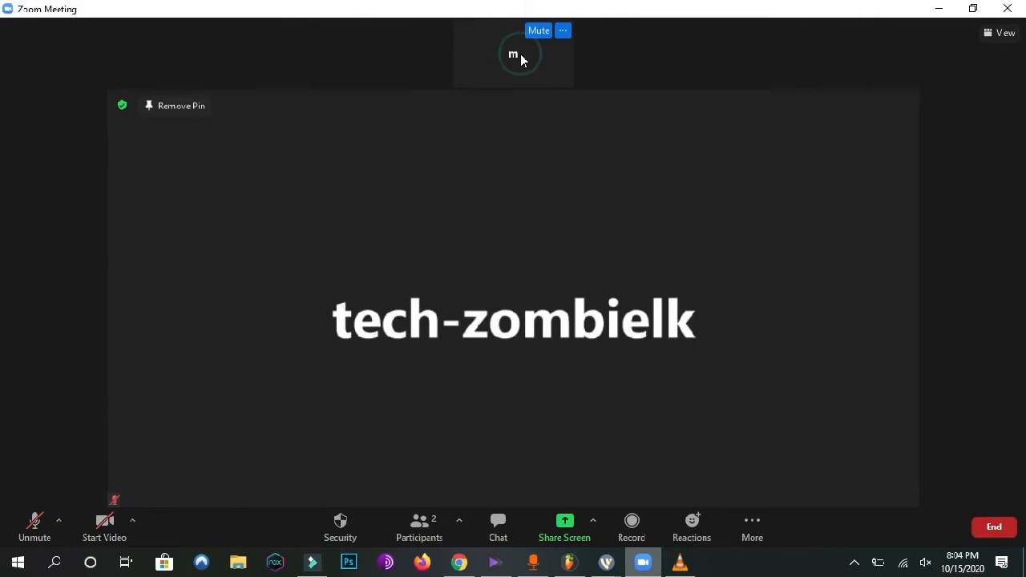
{"action": "left_click", "coordinate": [104, 527]}
{"action": "left_click", "coordinate": [606, 561]}
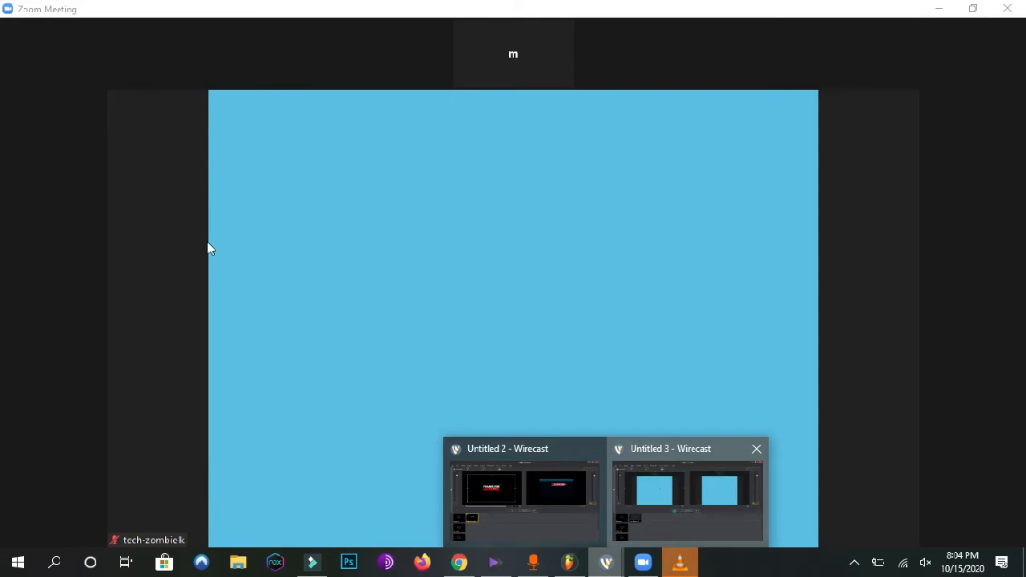
{"action": "left_click", "coordinate": [686, 491]}
Return to the Zoom meeting, change the active camera to Wirecast Virtual Camera, and view the result in Wirecast's Untitled 3
{"action": "mouse_move", "coordinate": [651, 568]}
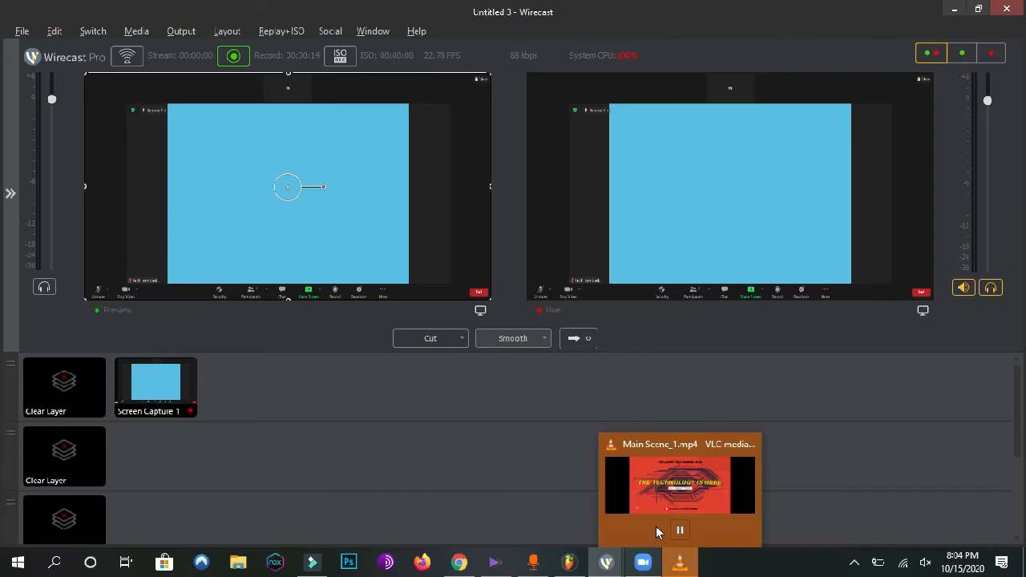
{"action": "left_click", "coordinate": [656, 526]}
{"action": "left_click", "coordinate": [133, 521]}
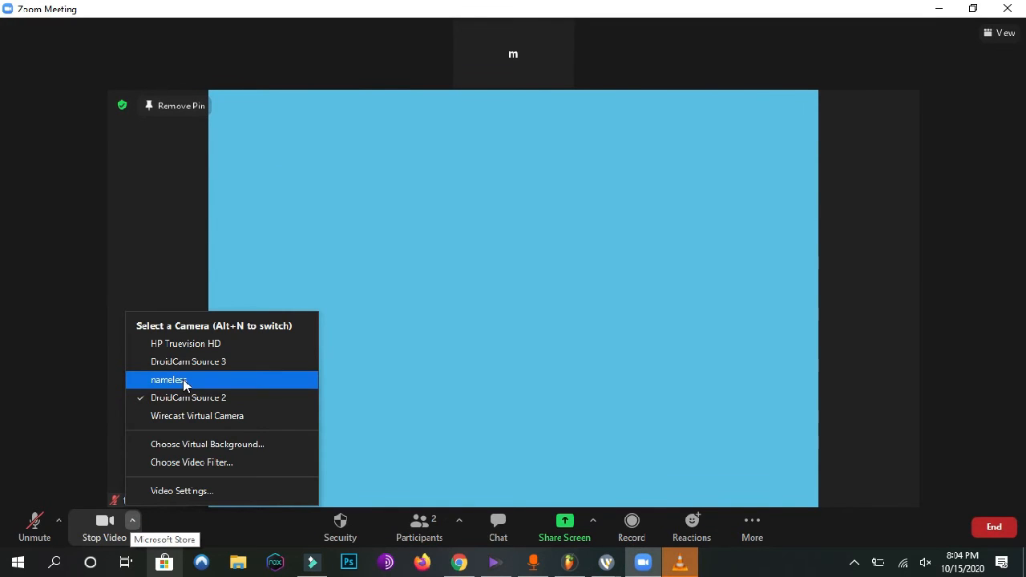
{"action": "left_click", "coordinate": [133, 523]}
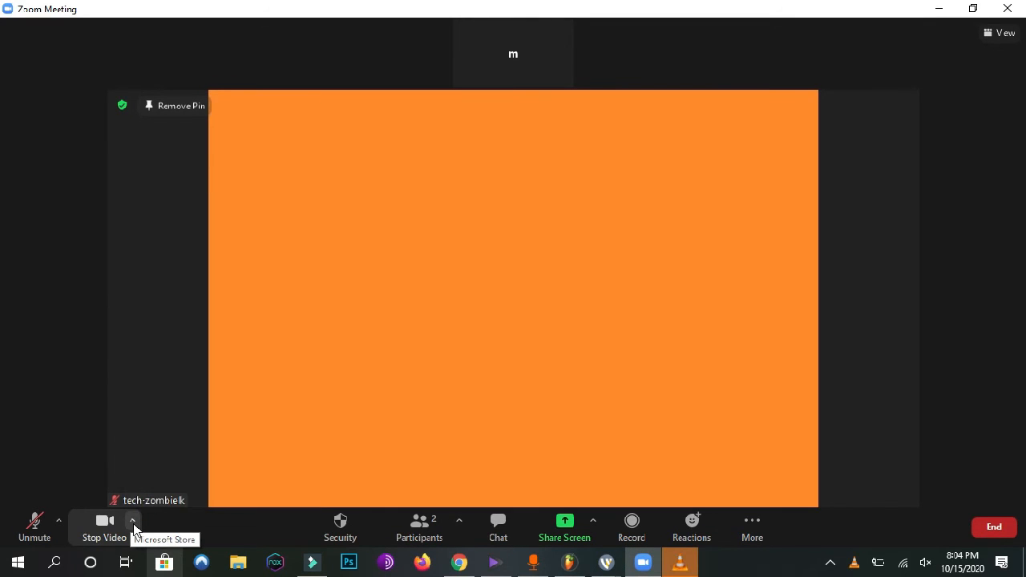
{"action": "left_click", "coordinate": [133, 525]}
{"action": "left_click", "coordinate": [209, 415]}
{"action": "mouse_move", "coordinate": [606, 562]}
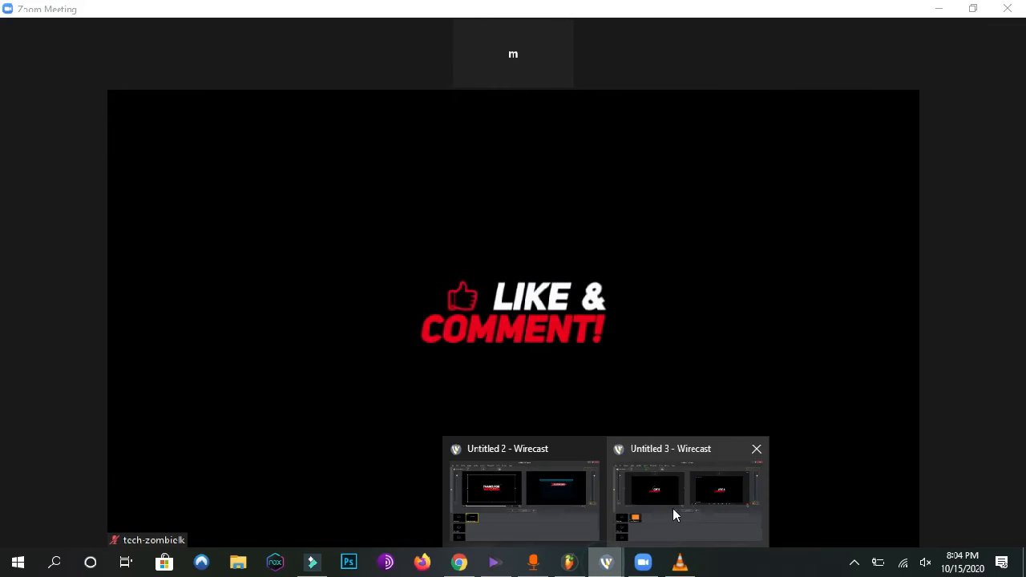
{"action": "left_click", "coordinate": [672, 508]}
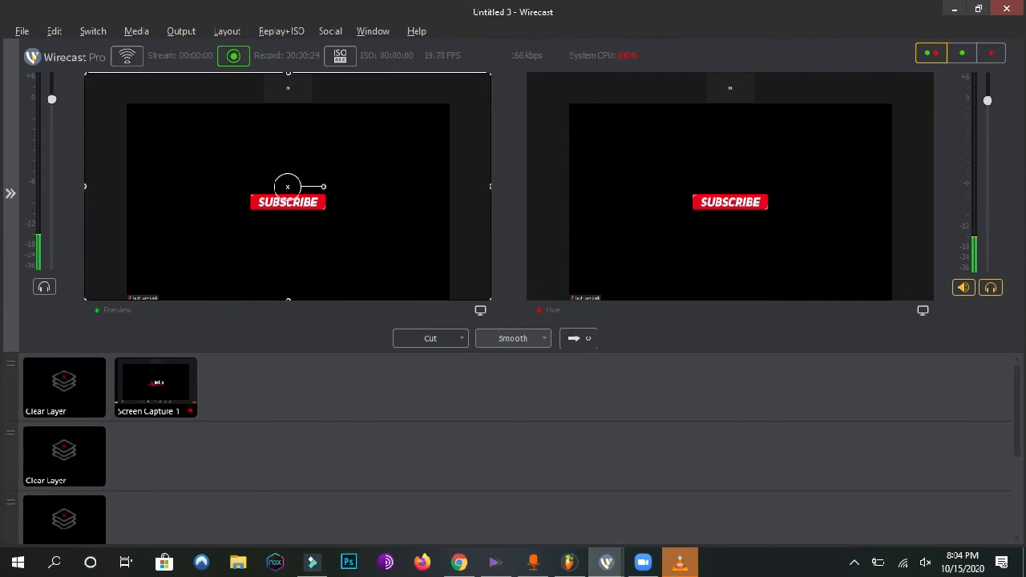
Enlarge the VLC window playing Main Scene_1.mp4, then check the Wirecast capture and the Zoom meeting
{"action": "left_click", "coordinate": [680, 562]}
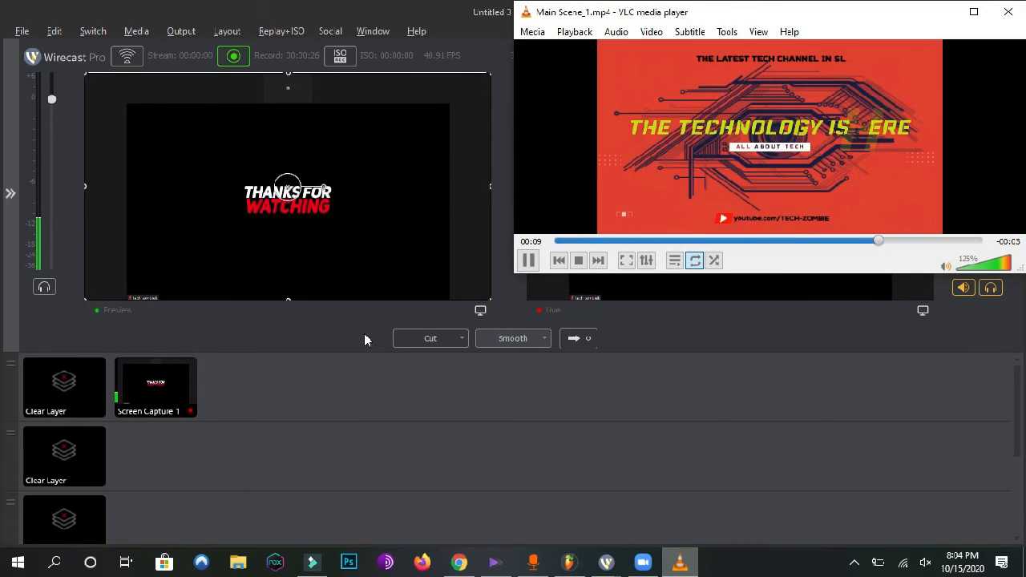
{"action": "left_click_drag", "start_coordinate": [732, 11], "coordinate": [455, 167]}
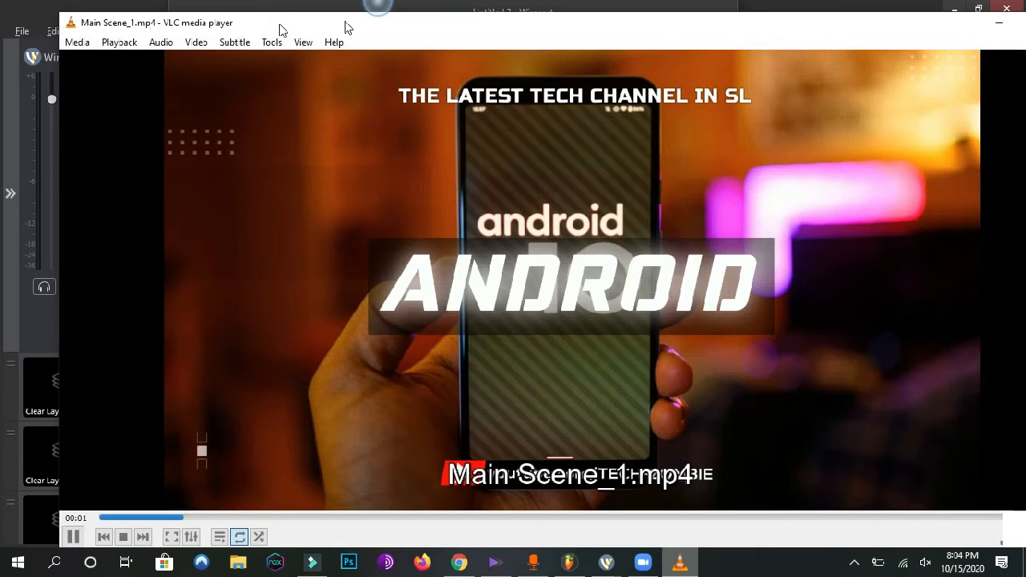
{"action": "double_click", "coordinate": [346, 28]}
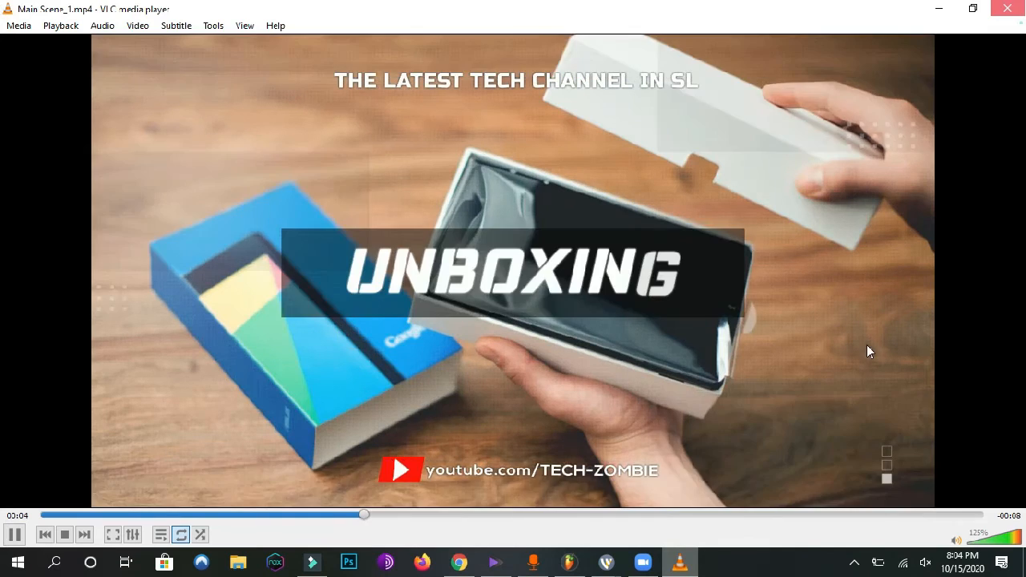
{"action": "left_click", "coordinate": [607, 564]}
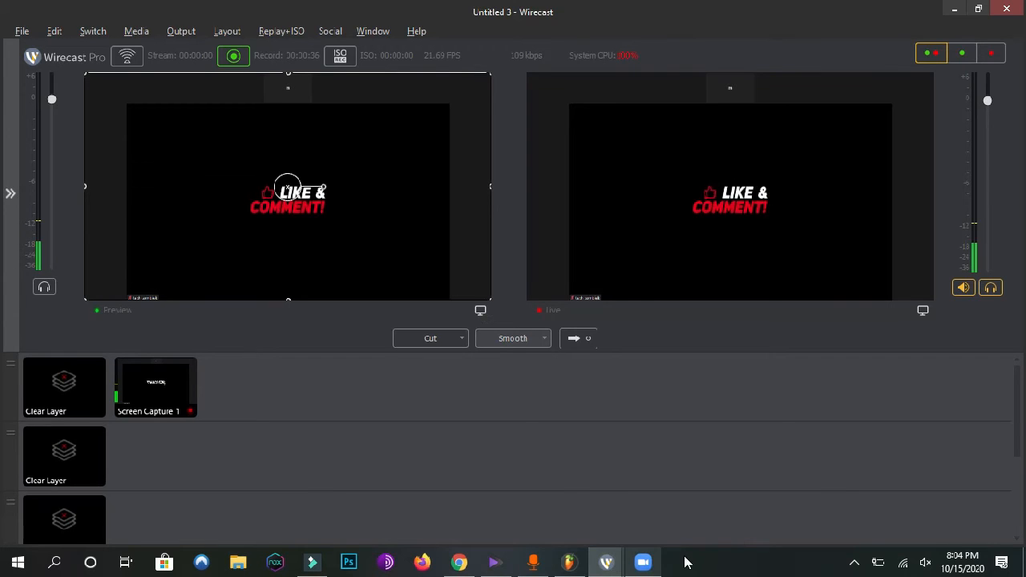
{"action": "left_click", "coordinate": [649, 565]}
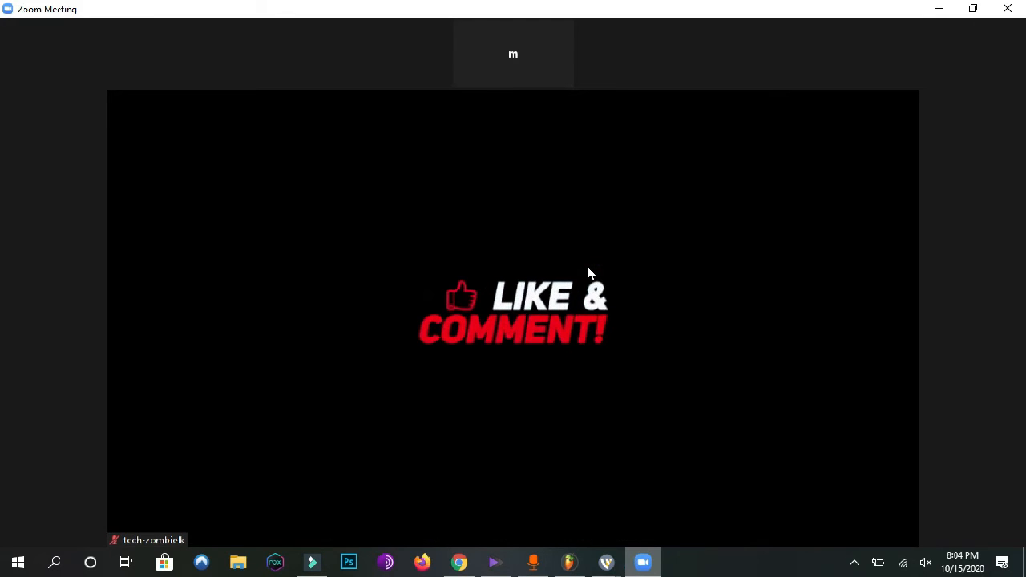
Stop the recording in Wirecast's Untitled 3 and close that document without saving
{"action": "mouse_move", "coordinate": [607, 562]}
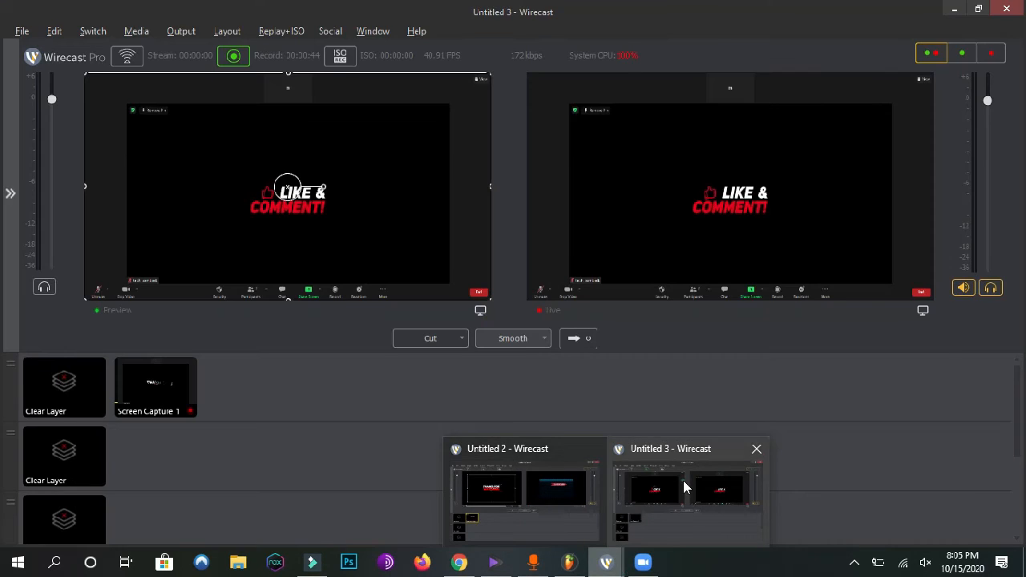
{"action": "left_click", "coordinate": [682, 486]}
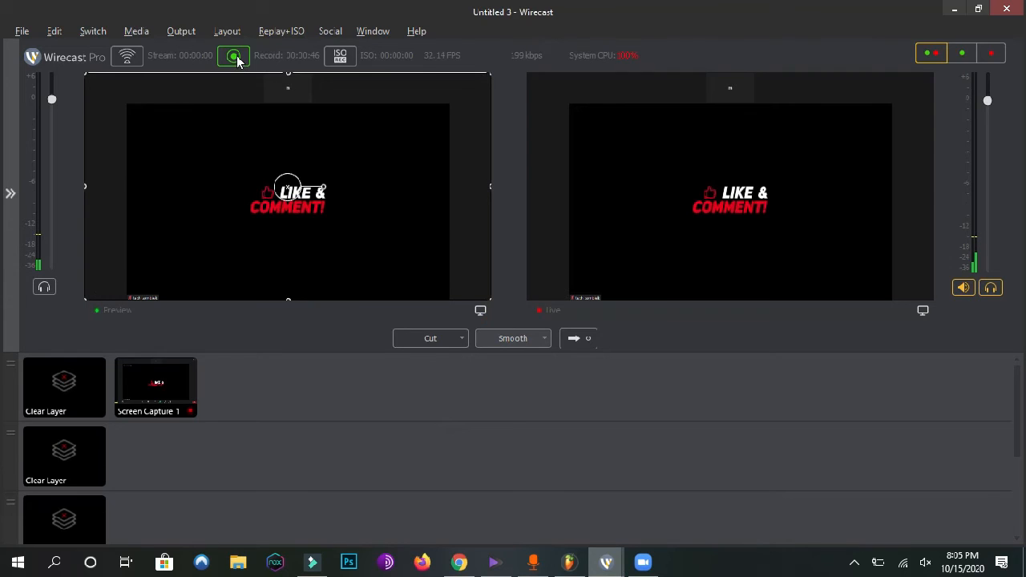
{"action": "left_click", "coordinate": [236, 58]}
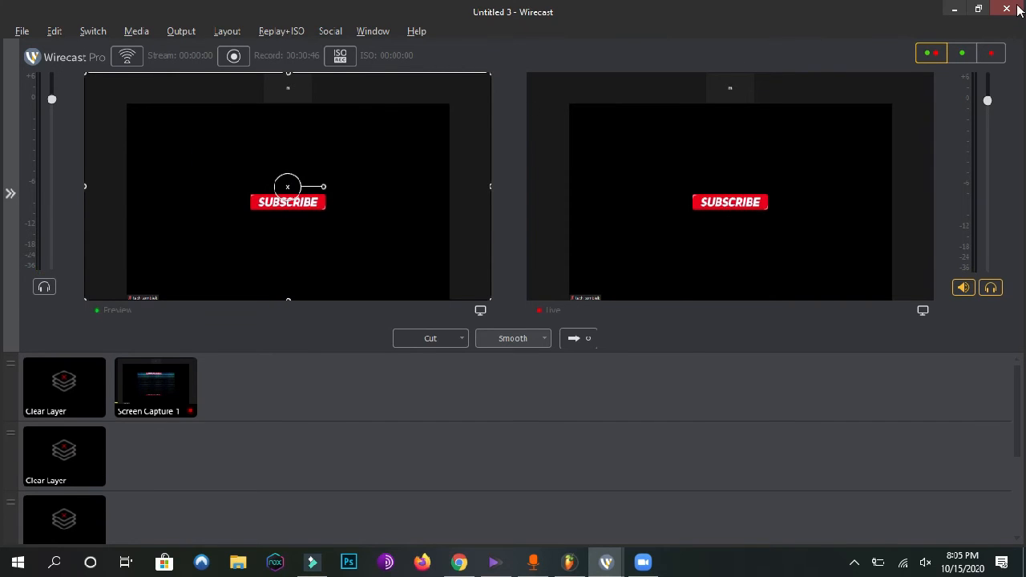
{"action": "left_click", "coordinate": [1007, 8]}
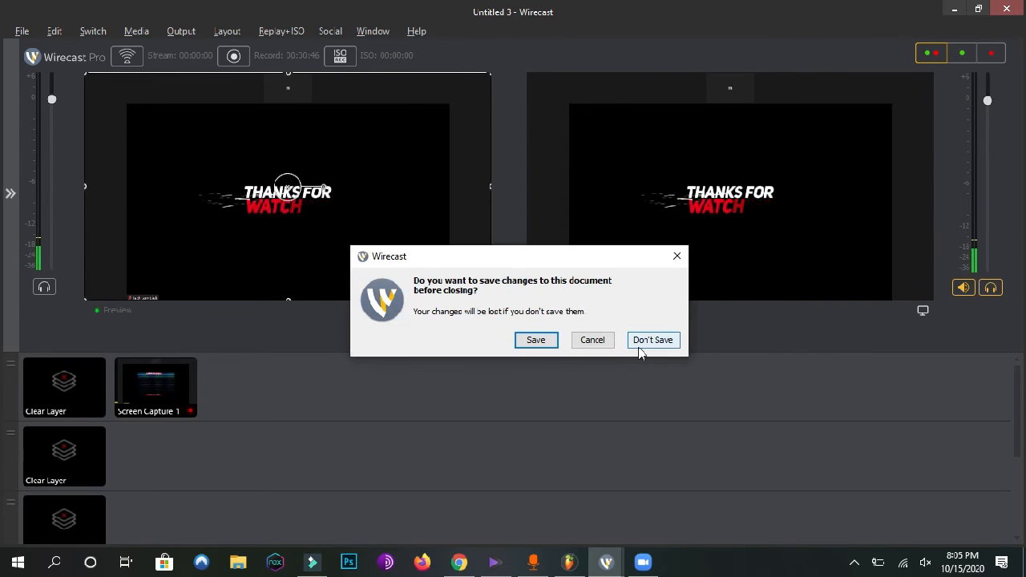
{"action": "left_click", "coordinate": [654, 340]}
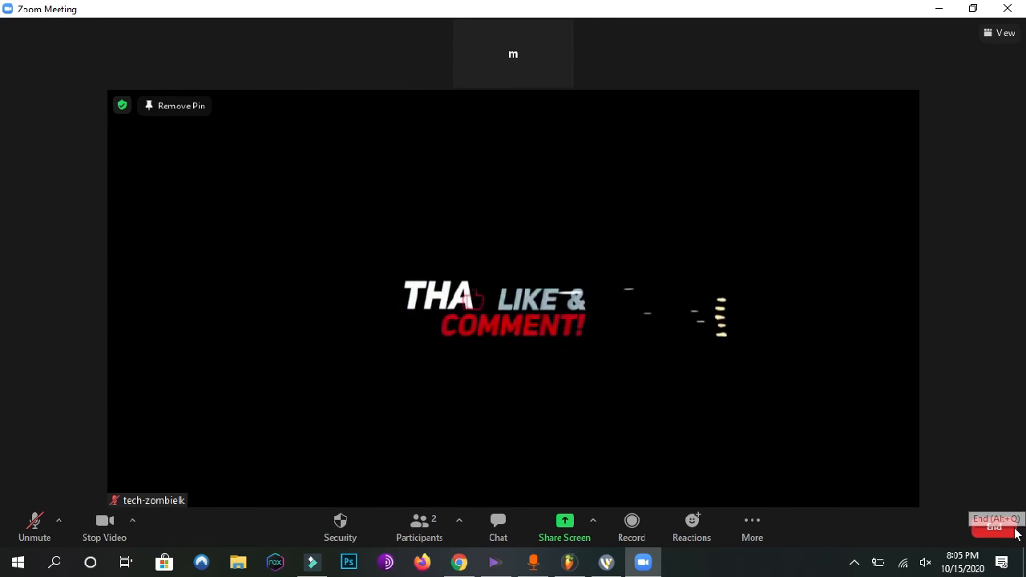
Open the Downloads folder in File Explorer
{"action": "left_click", "coordinate": [235, 566]}
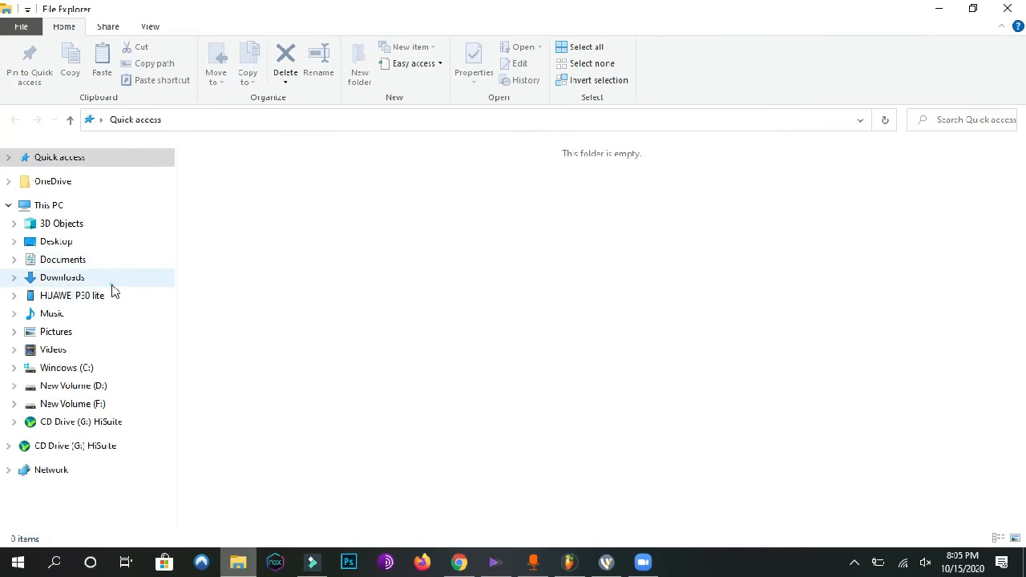
{"action": "left_click", "coordinate": [111, 281]}
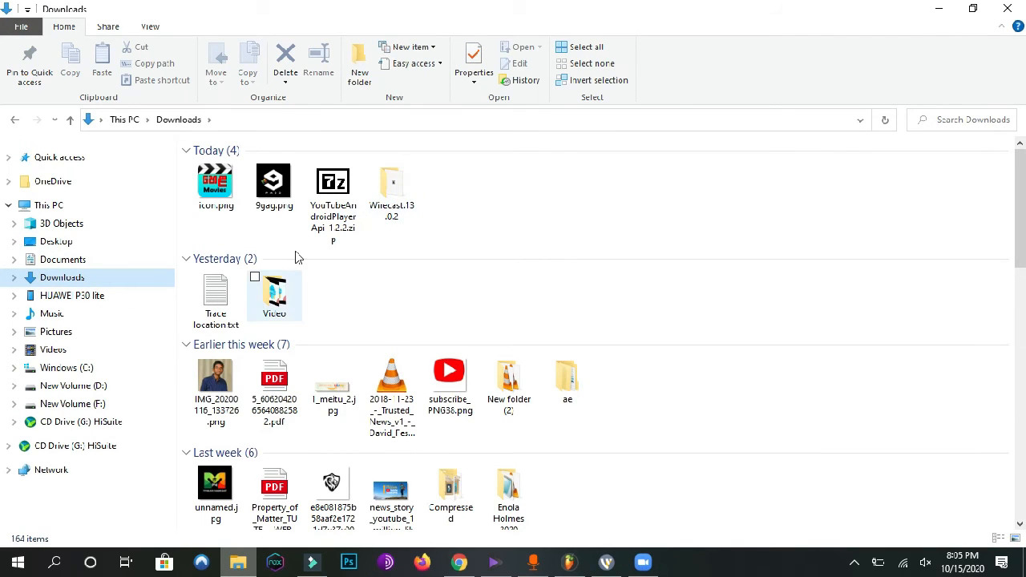
Return to Wirecast's Untitled 2 and create a new document
{"action": "left_click", "coordinate": [606, 563]}
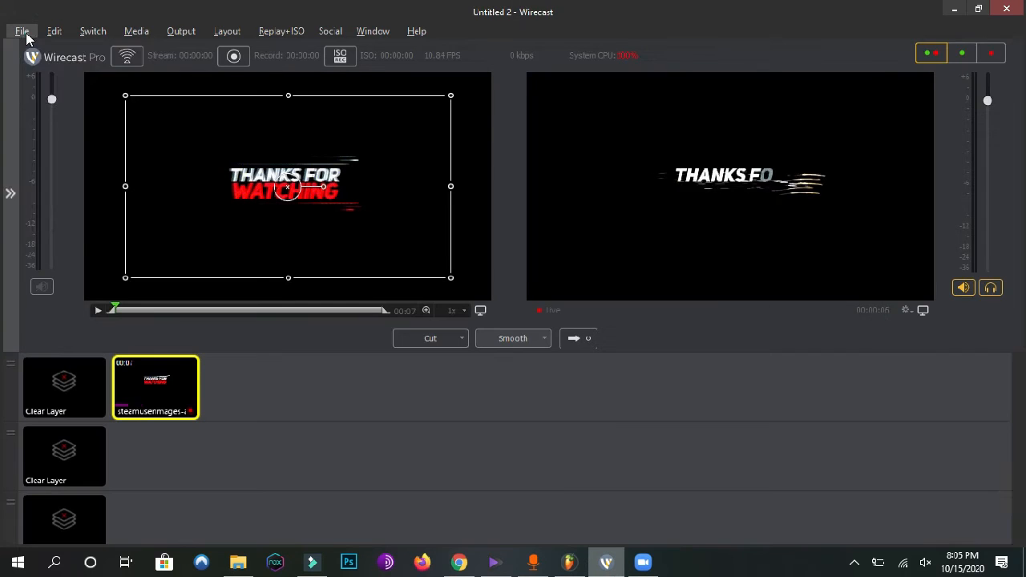
{"action": "left_click", "coordinate": [26, 34]}
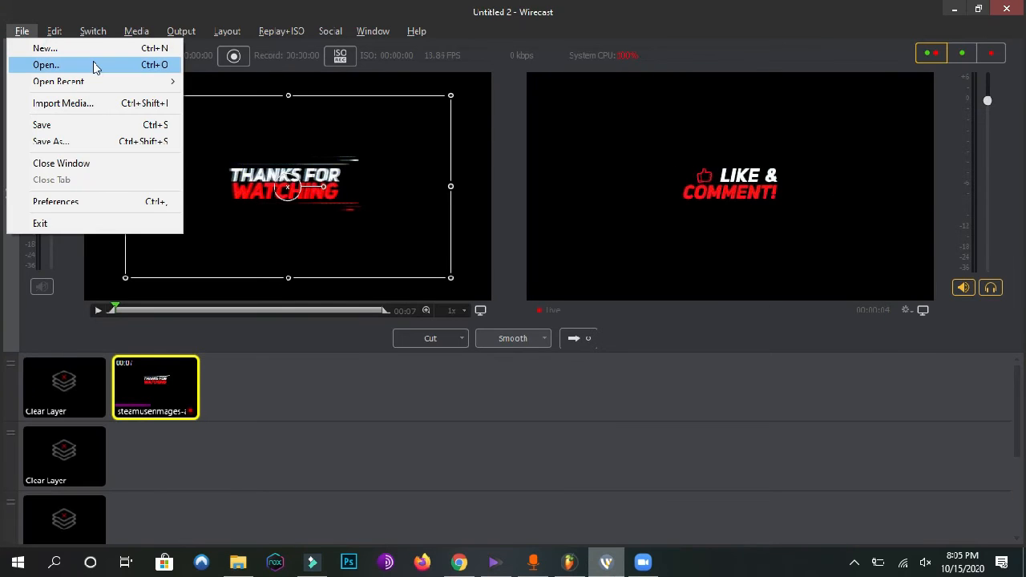
{"action": "left_click", "coordinate": [650, 259]}
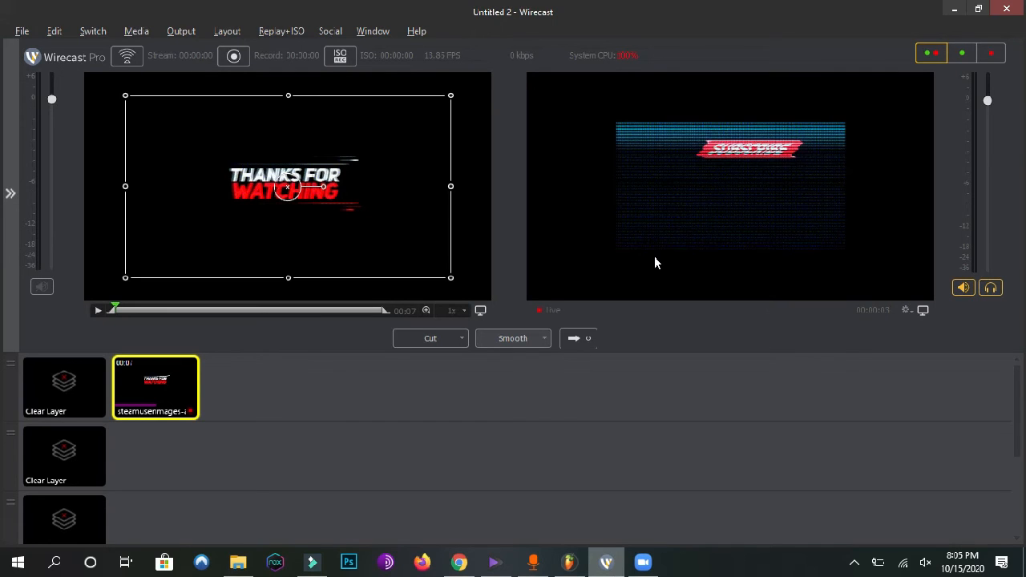
Switch to the Zoom meeting and examine the host's video
{"action": "left_click", "coordinate": [646, 566]}
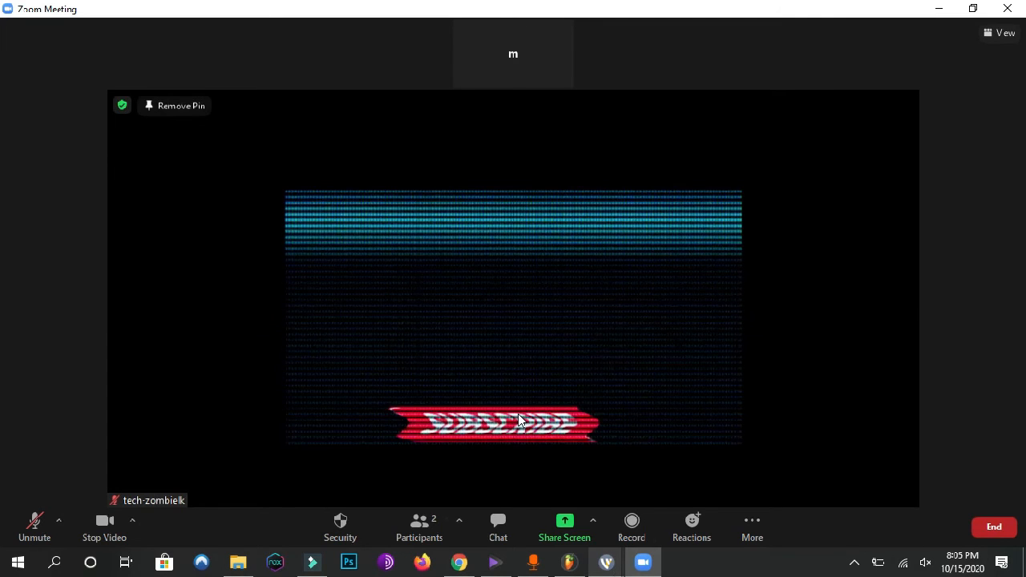
{"action": "right_click", "coordinate": [519, 418]}
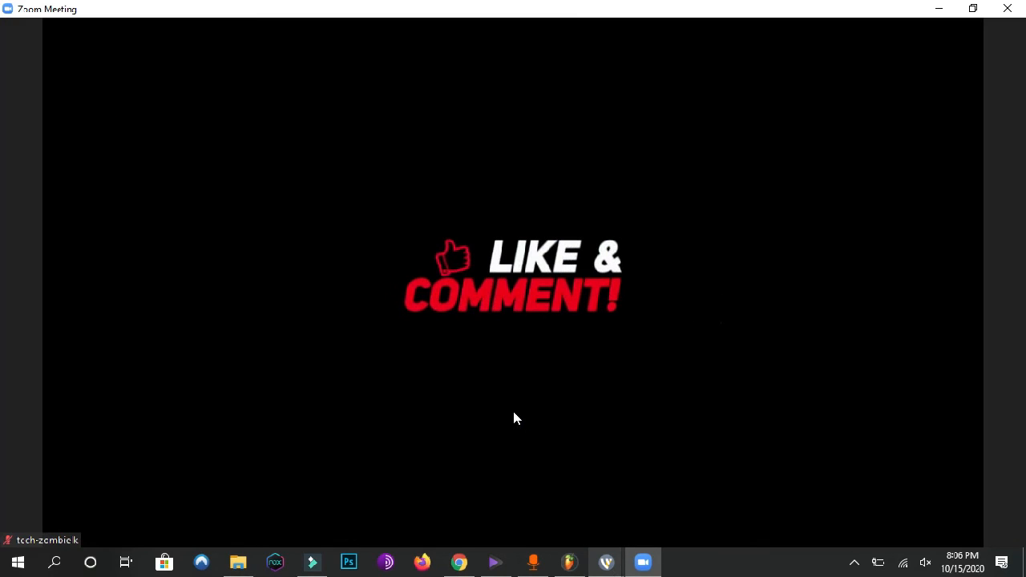
{"action": "mouse_move", "coordinate": [834, 240]}
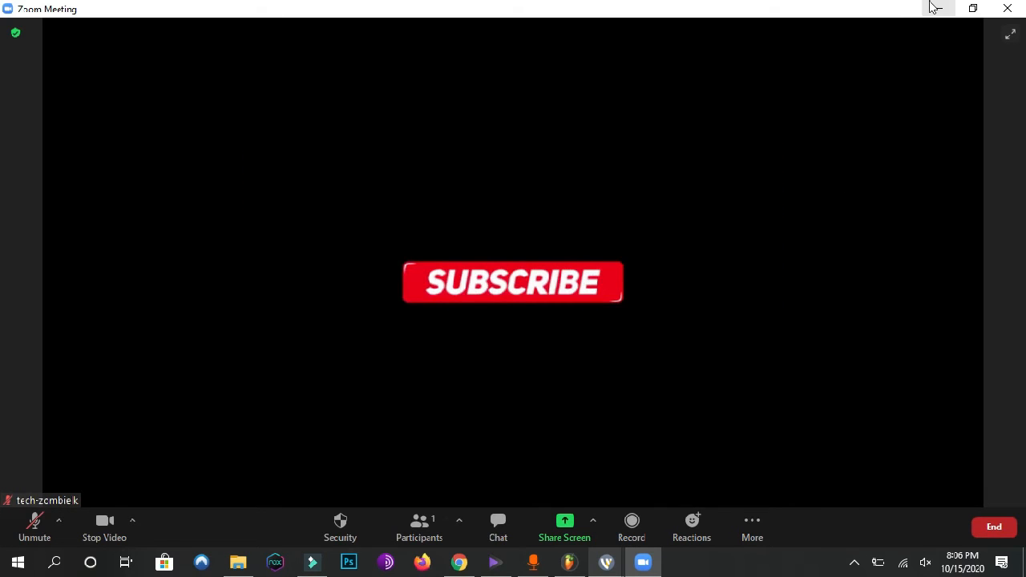
Switch to Wirecast's Untitled 4 and add a Screen Capture source to the first layer
{"action": "mouse_move", "coordinate": [610, 561]}
{"action": "left_click", "coordinate": [692, 479]}
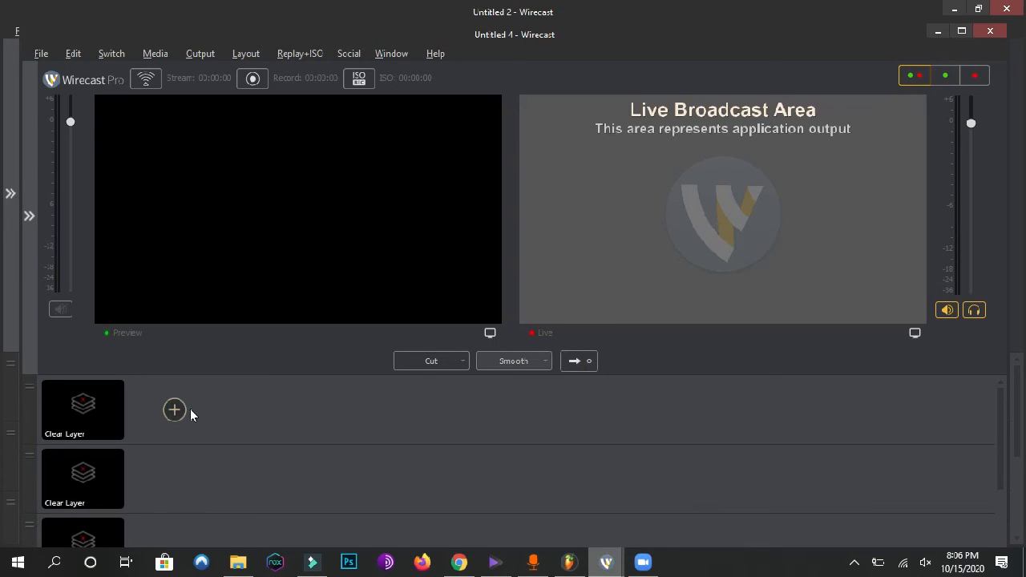
{"action": "left_click", "coordinate": [190, 409]}
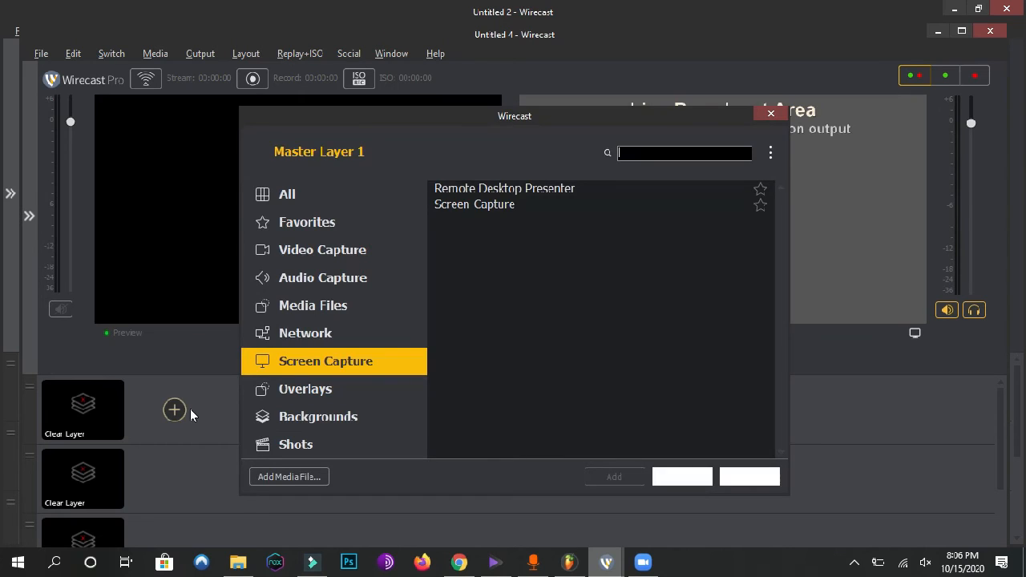
{"action": "double_click", "coordinate": [508, 206]}
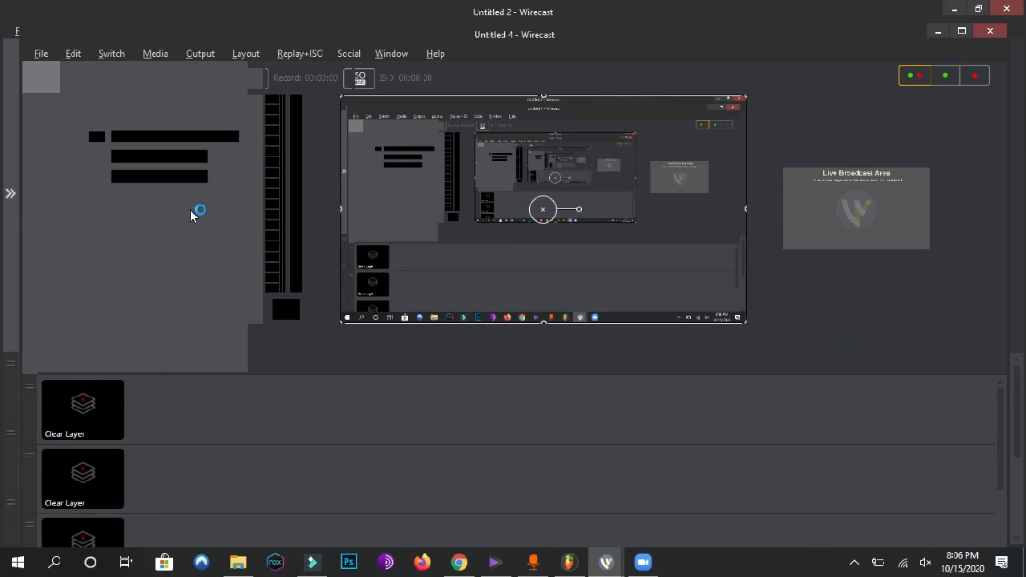
Set the screen capture type to Window and select Zoom.exe's Zoom Meeting window as its source
{"action": "left_click", "coordinate": [185, 239]}
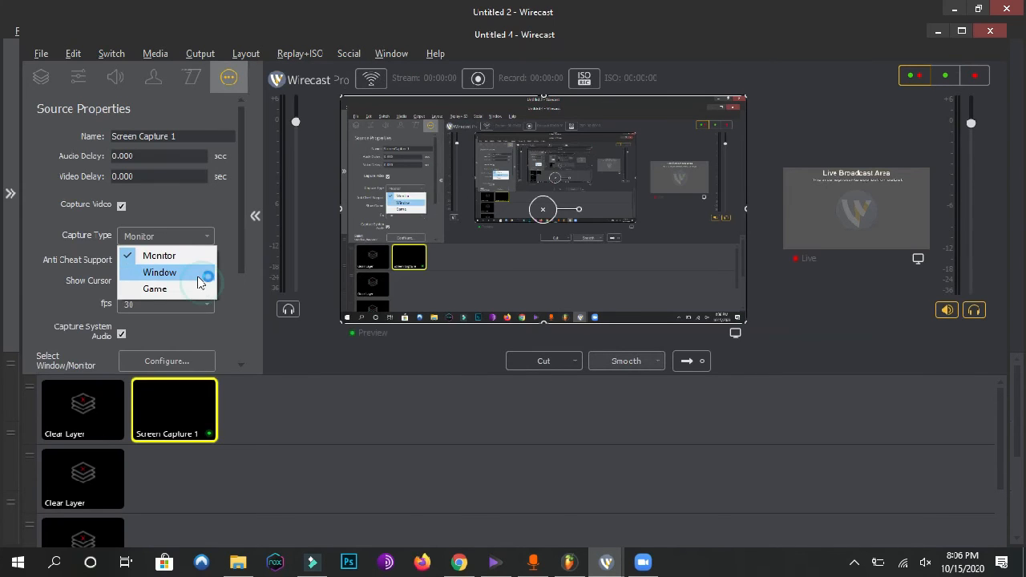
{"action": "left_click", "coordinate": [192, 274]}
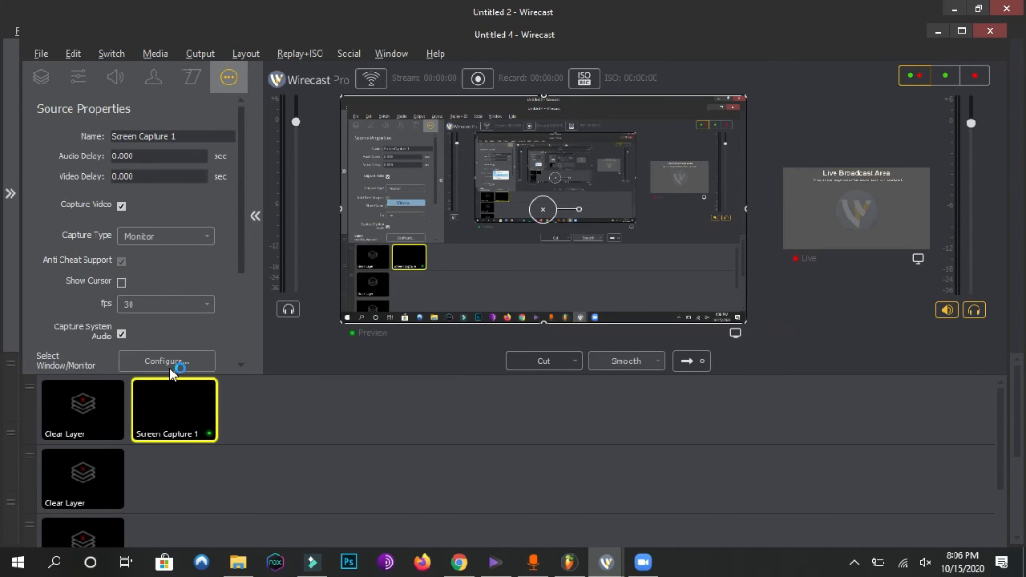
{"action": "left_click", "coordinate": [176, 363]}
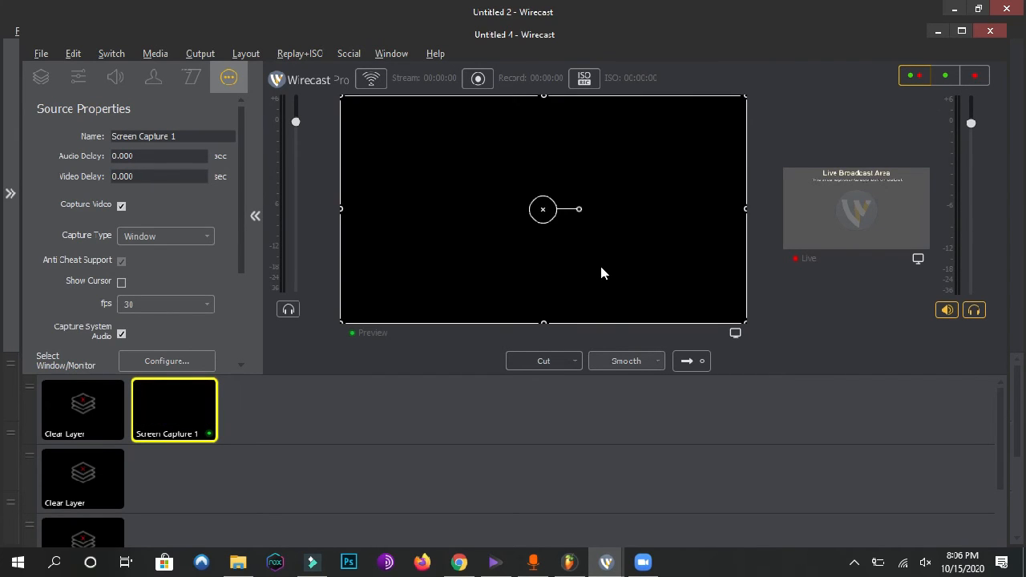
{"action": "left_click", "coordinate": [582, 256]}
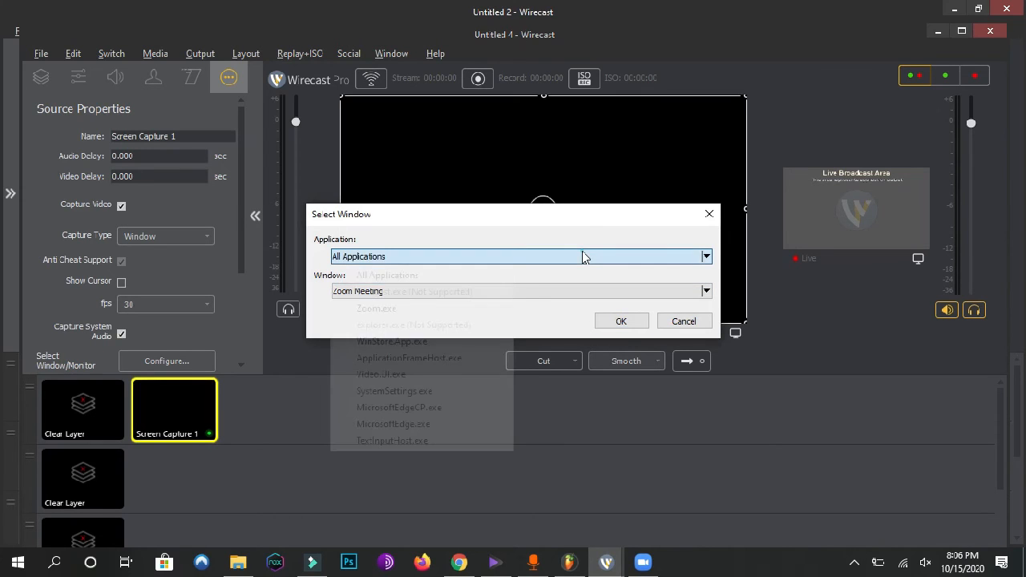
{"action": "left_click", "coordinate": [505, 309]}
{"action": "left_click", "coordinate": [621, 320]}
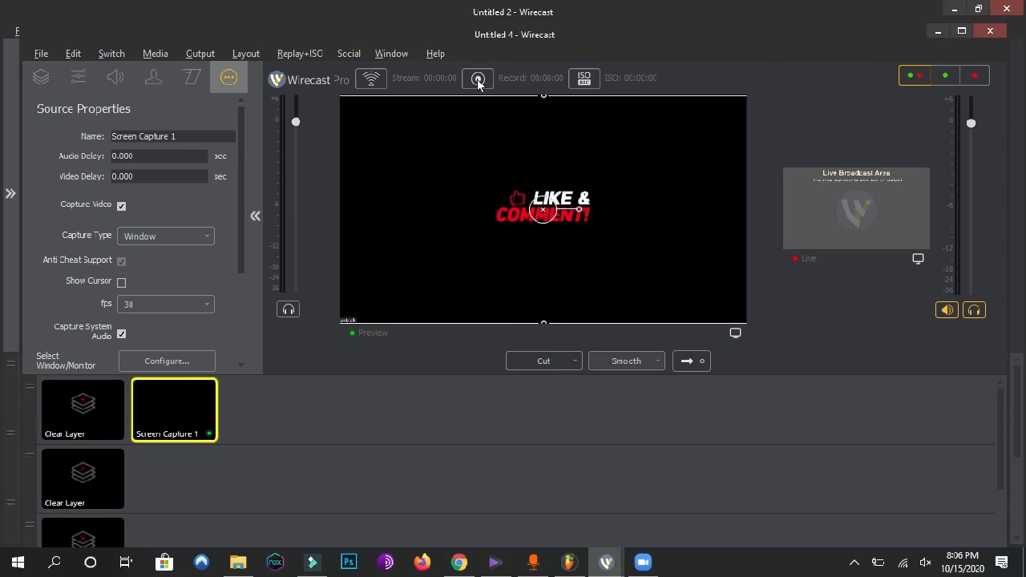
Add a Record To Disk - MP4 output with the encoding Default: 360p60 (1.25Mbps) Intel Quick Sync Video
{"action": "left_click", "coordinate": [478, 80]}
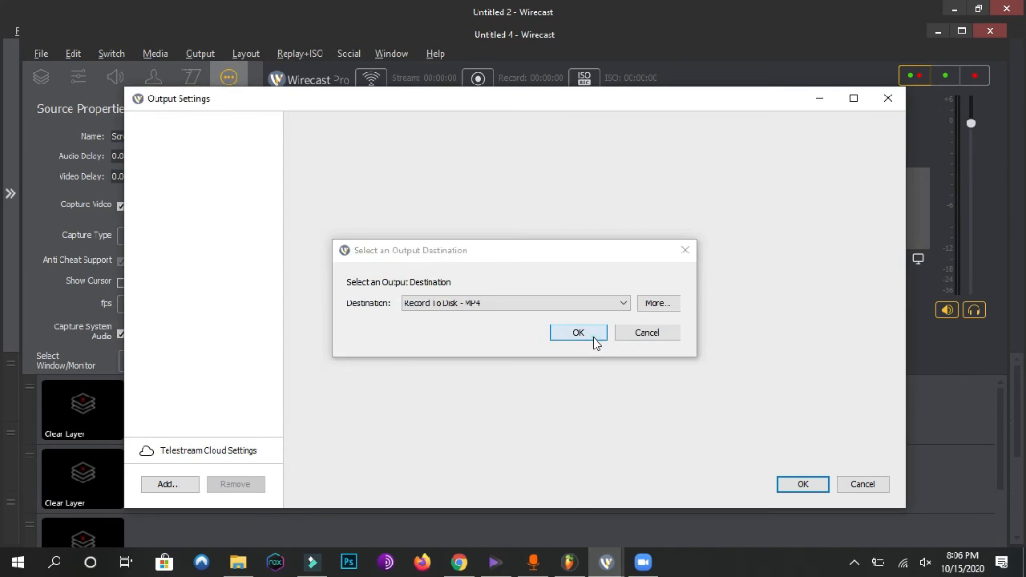
{"action": "left_click", "coordinate": [594, 335]}
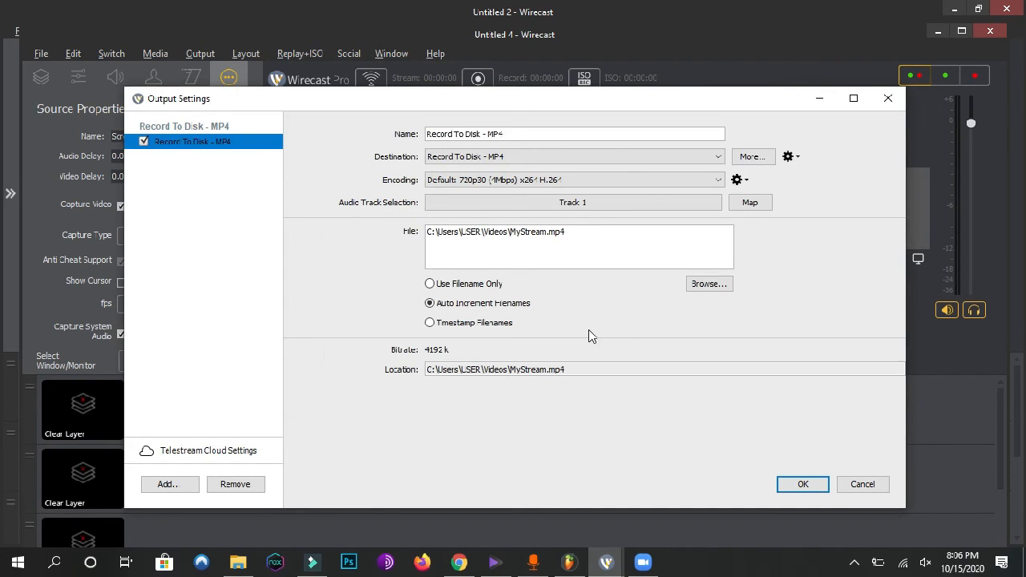
{"action": "left_click", "coordinate": [563, 183]}
{"action": "left_click", "coordinate": [572, 174]}
{"action": "left_click", "coordinate": [519, 183]}
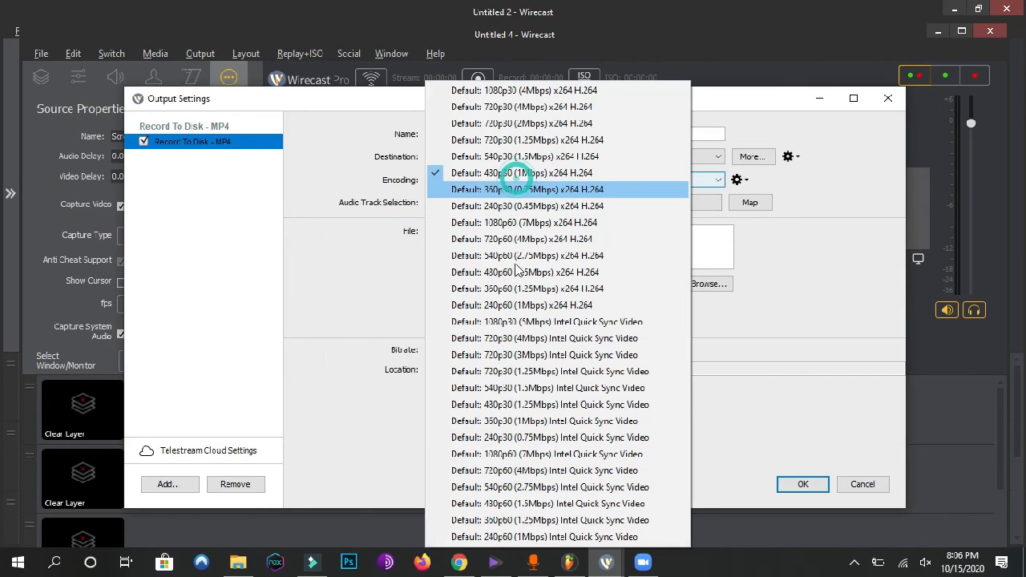
{"action": "left_click", "coordinate": [525, 520]}
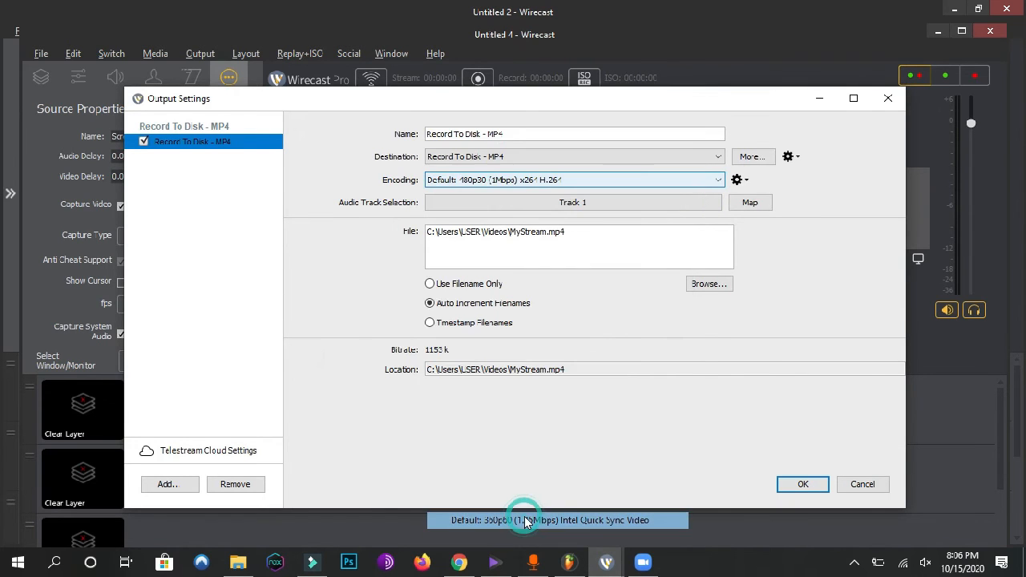
{"action": "left_click", "coordinate": [803, 484]}
{"action": "left_click", "coordinate": [657, 373]}
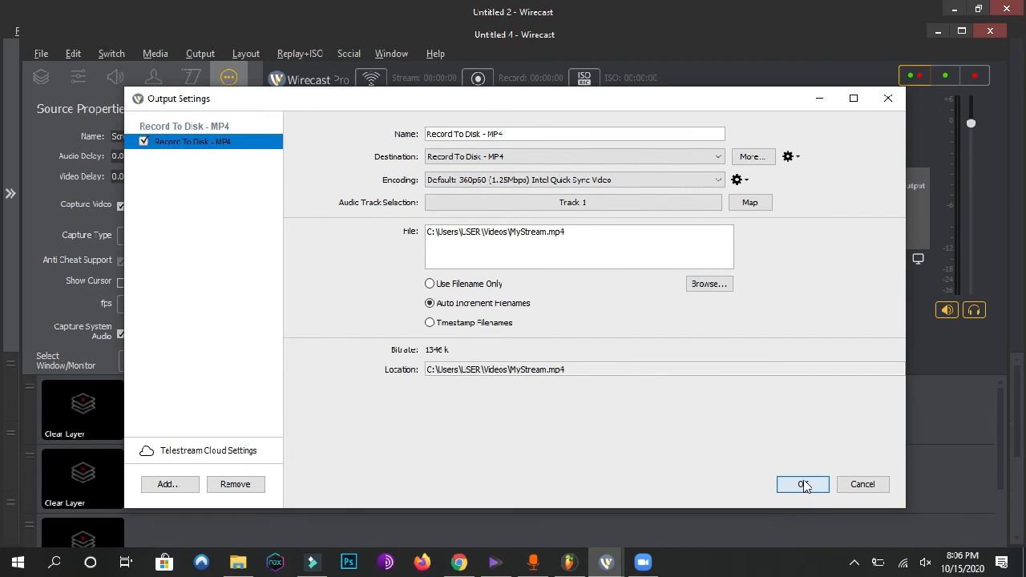
{"action": "left_click", "coordinate": [804, 486]}
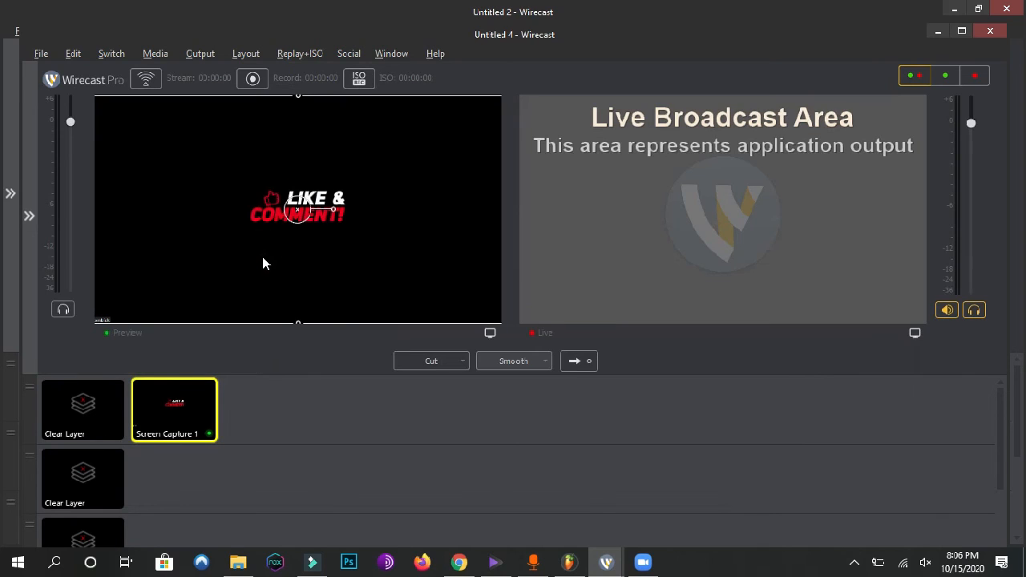
Send the Zoom capture to the live output, start recording it to disk, and return to the Zoom meeting
{"action": "left_click", "coordinate": [586, 361]}
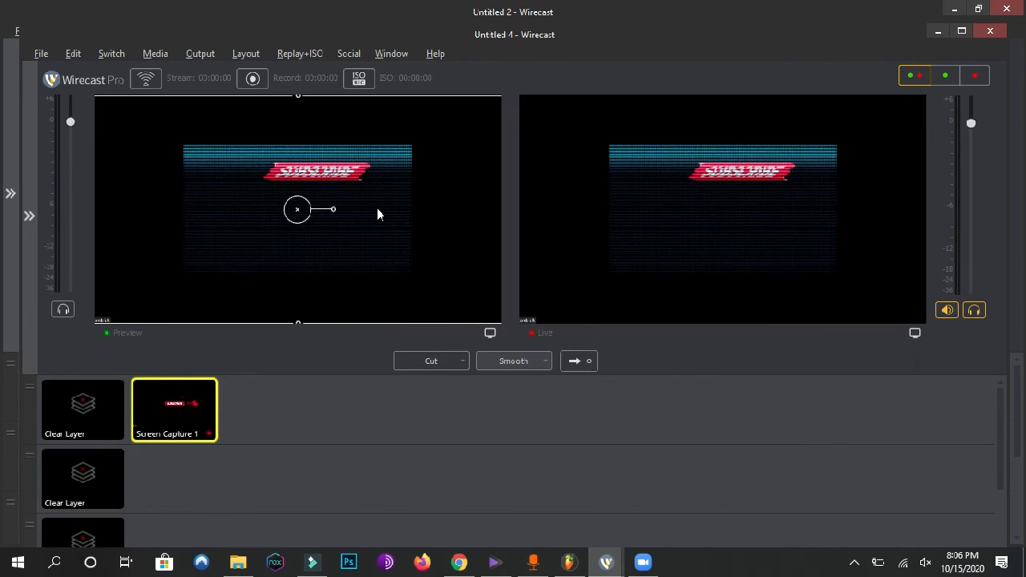
{"action": "left_click", "coordinate": [259, 81]}
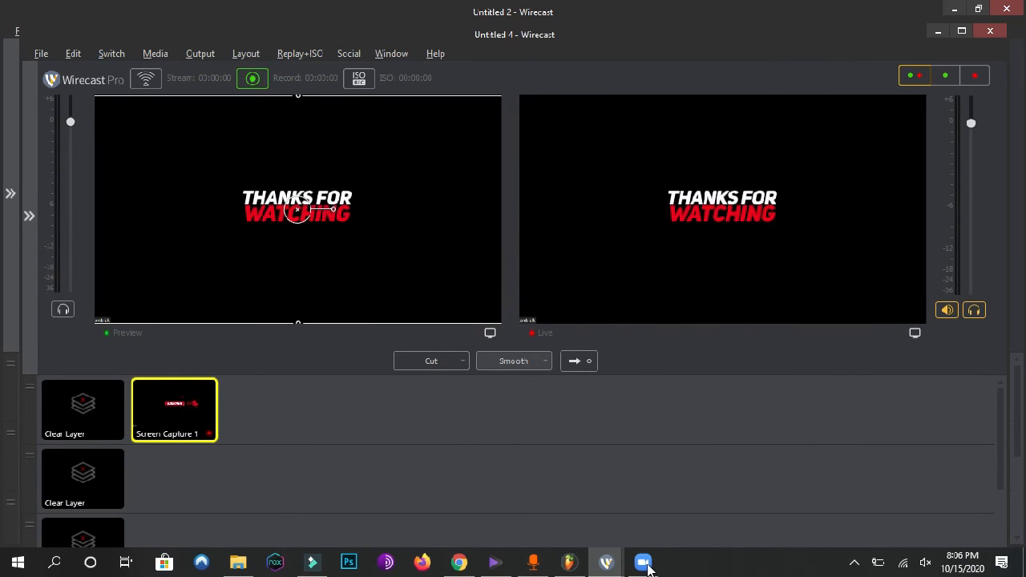
{"action": "left_click", "coordinate": [644, 562]}
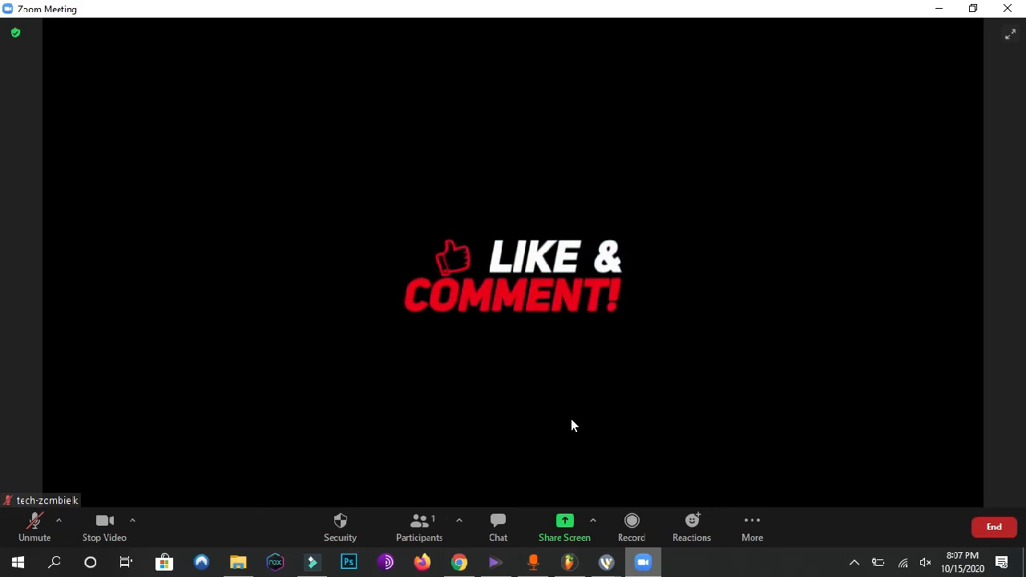
Switch to Chrome and enter the sample text "tehghuiop[kj" in the new tab's address bar
{"action": "left_click", "coordinate": [460, 562]}
{"action": "type", "text": "teh"}
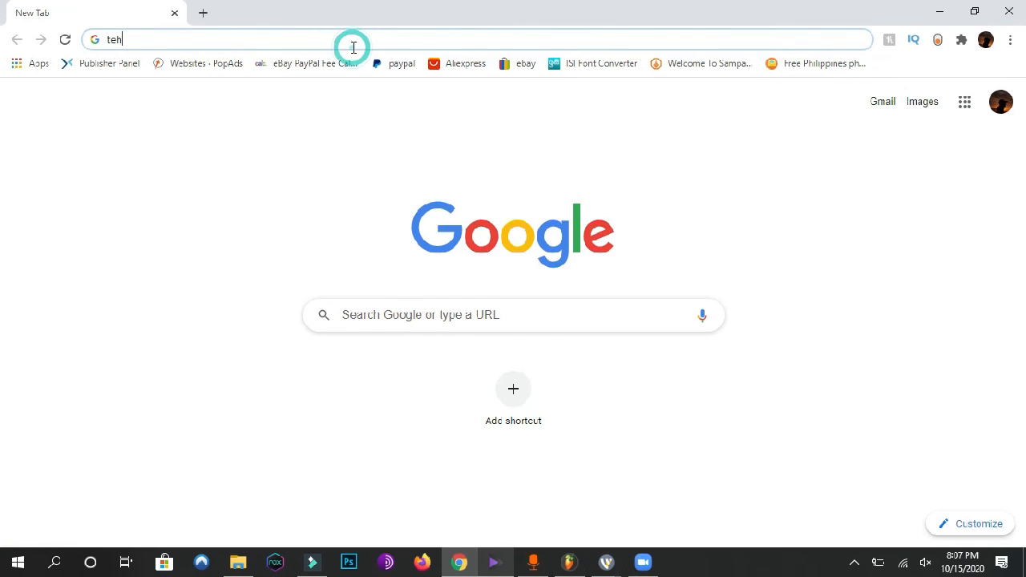
{"action": "type", "text": "ghuiop[kj"}
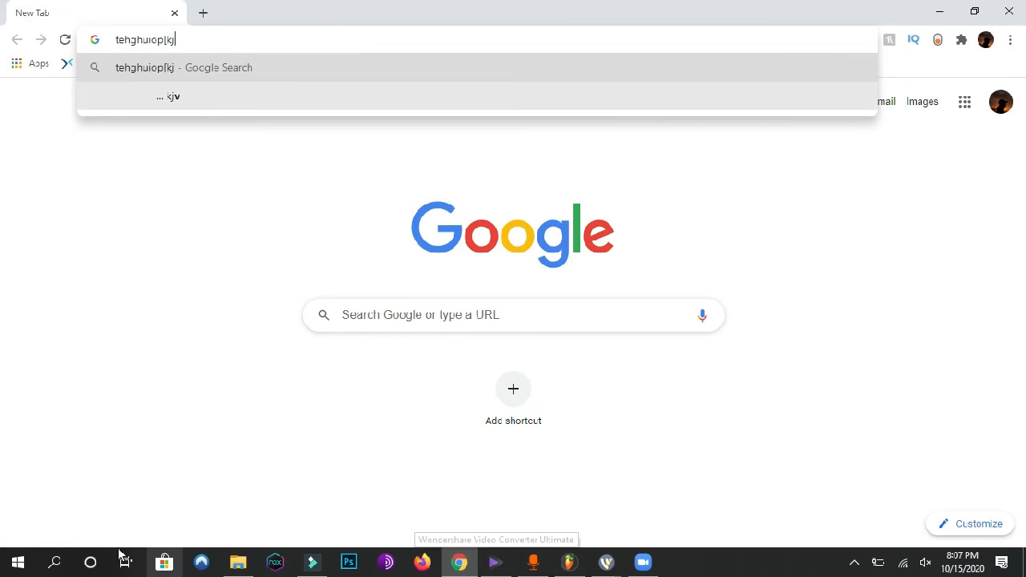
Switch to File Explorer and browse the Downloads folder, selecting several of its files one after another
{"action": "left_click", "coordinate": [238, 562]}
{"action": "left_click", "coordinate": [396, 198]}
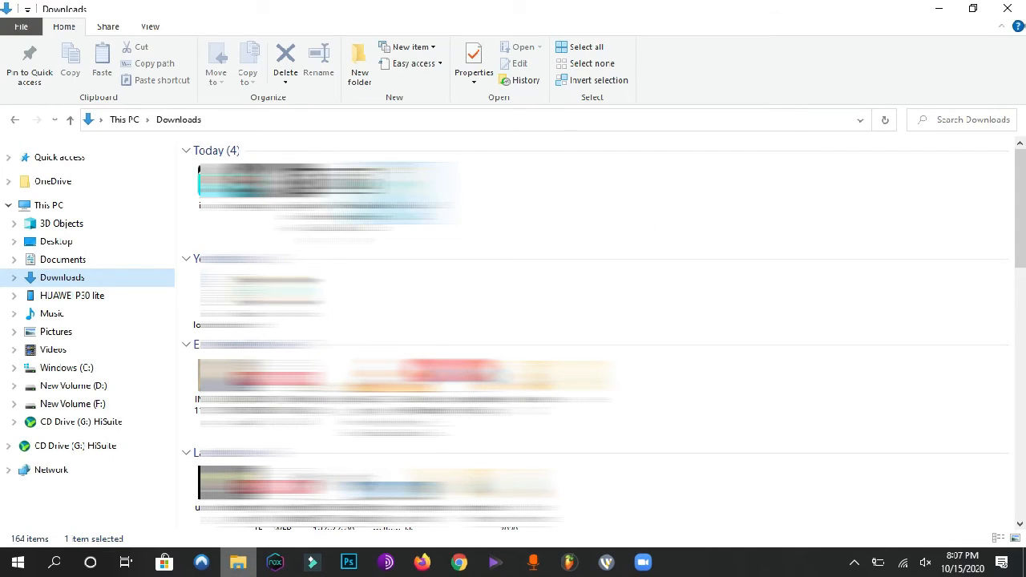
{"action": "left_click", "coordinate": [449, 391]}
{"action": "left_click", "coordinate": [568, 386]}
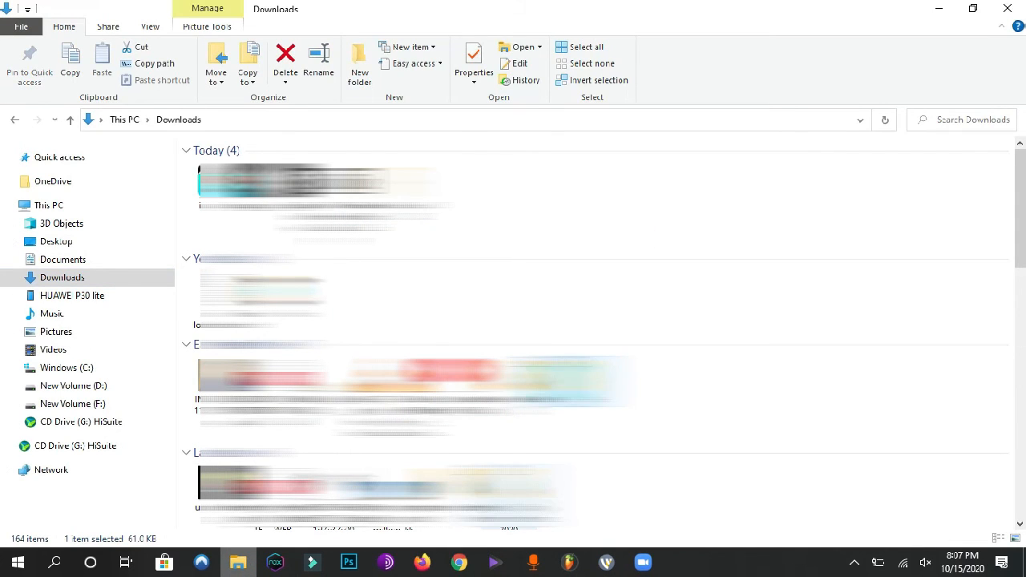
{"action": "left_click", "coordinate": [458, 491]}
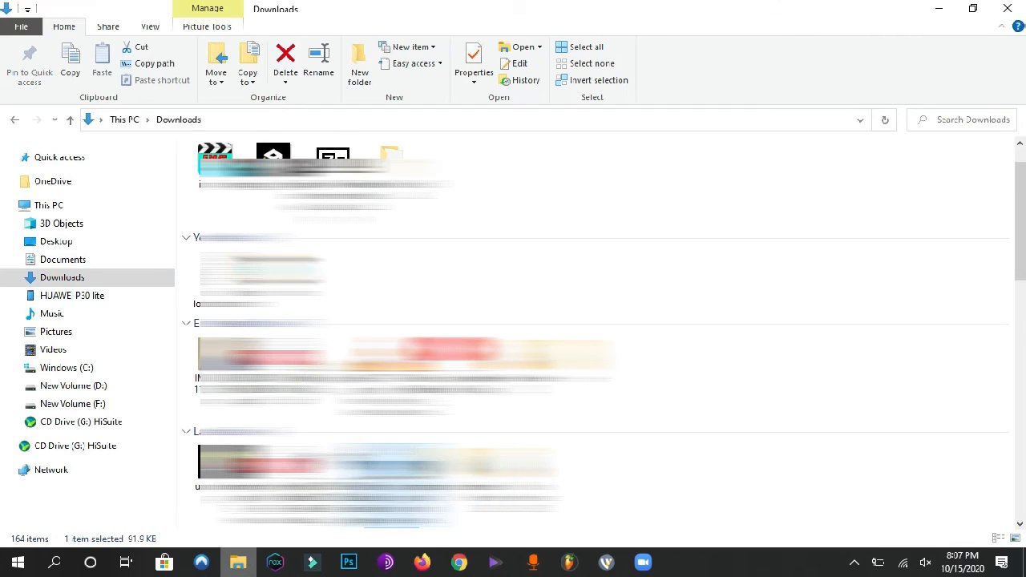
{"action": "key", "text": "Left"}
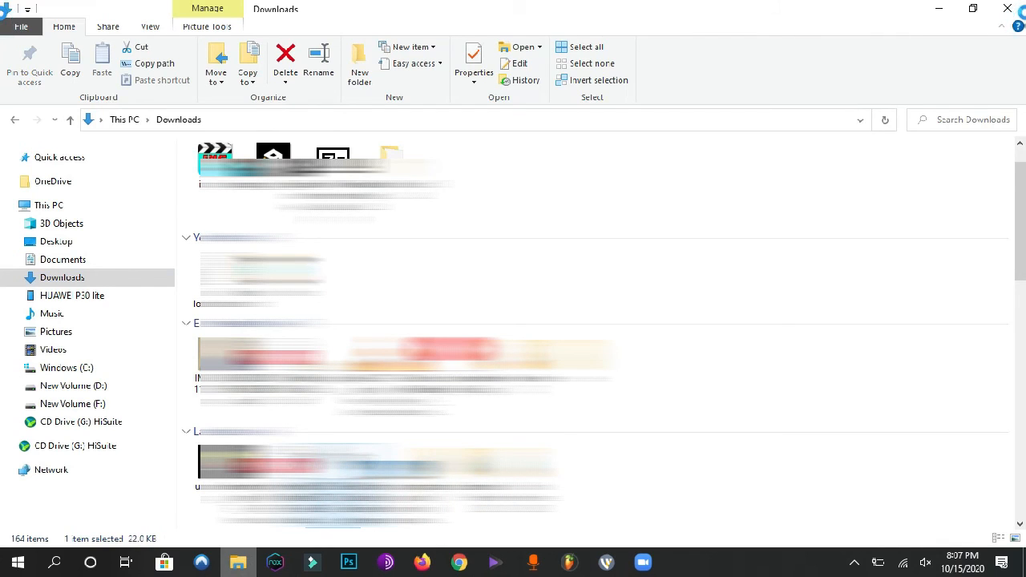
Return to the full-screen Zoom meeting and close the window open over it
{"action": "key", "text": "alt+Tab"}
{"action": "left_click", "coordinate": [642, 43]}
{"action": "type", "text": "teh"}
{"action": "key", "text": "Escape"}
{"action": "key", "text": "alt+Tab"}
{"action": "left_click", "coordinate": [631, 138]}
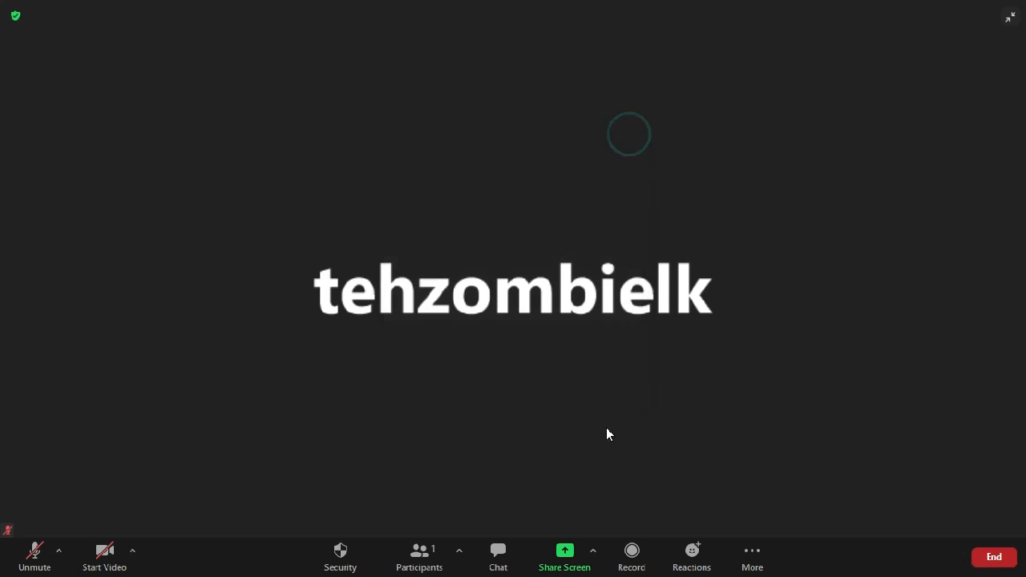
Draft the chat message "hjhdbhjkiyugiyiukjiojojiojio" to Everyone in the Zoom meeting and close the chat without sending it
{"action": "left_click", "coordinate": [505, 555]}
{"action": "left_click", "coordinate": [524, 388]}
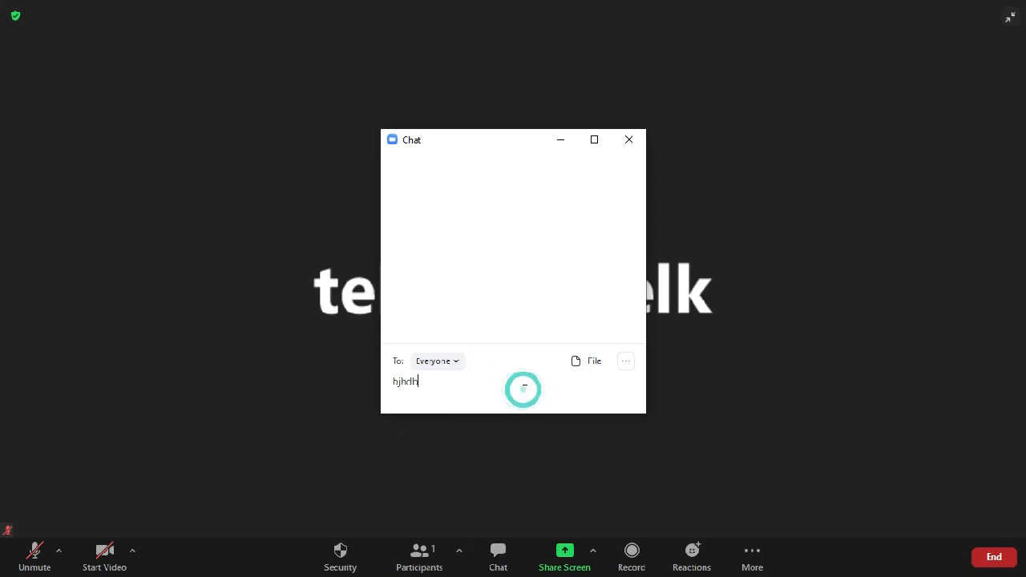
{"action": "type", "text": "hjkiyugiyiukjiojojiojio"}
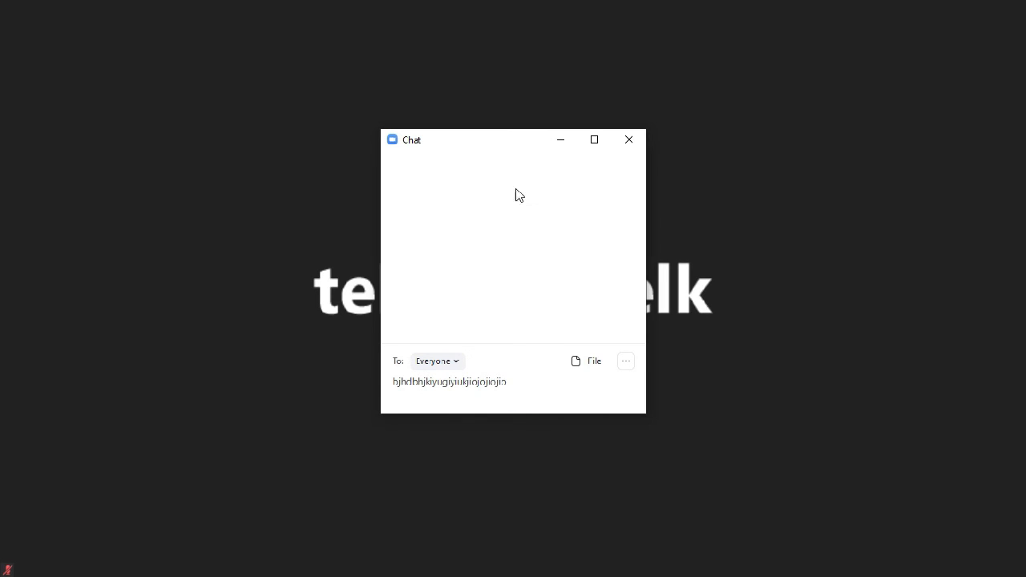
{"action": "left_click", "coordinate": [628, 141]}
Examine the participants list with its Mute All command and additional options, and the meeting's screen sharing options, closing each
{"action": "left_click", "coordinate": [405, 567]}
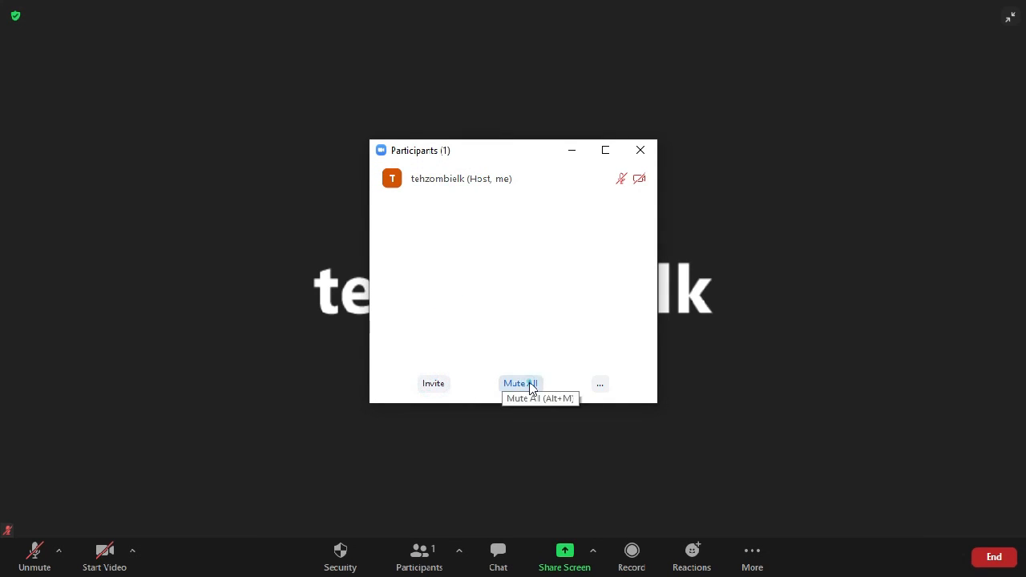
{"action": "left_click", "coordinate": [508, 385]}
{"action": "left_click", "coordinate": [625, 320]}
{"action": "left_click", "coordinate": [601, 385]}
{"action": "left_click", "coordinate": [595, 280]}
{"action": "left_click", "coordinate": [639, 150]}
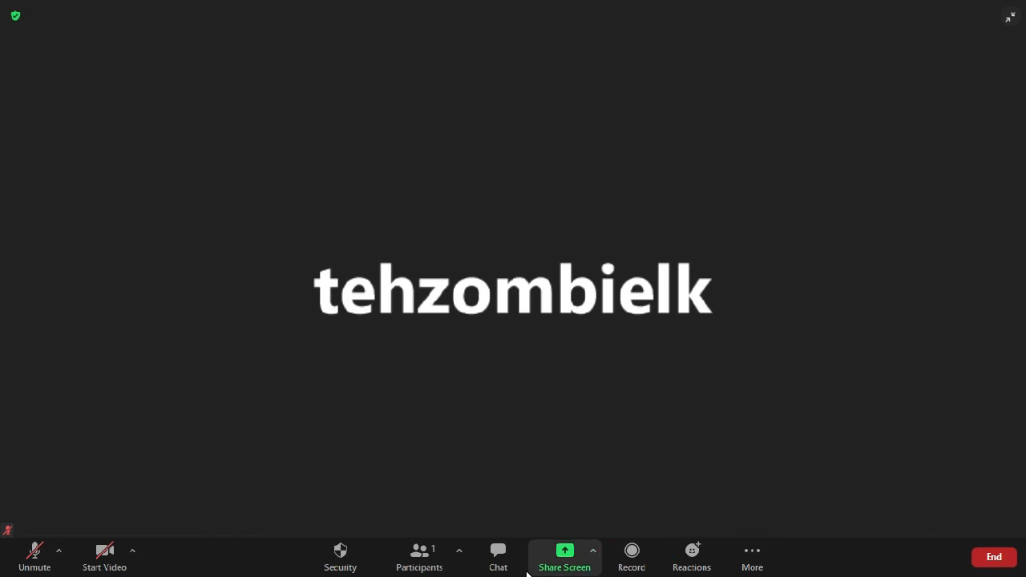
{"action": "left_click", "coordinate": [593, 550]}
{"action": "left_click", "coordinate": [526, 403]}
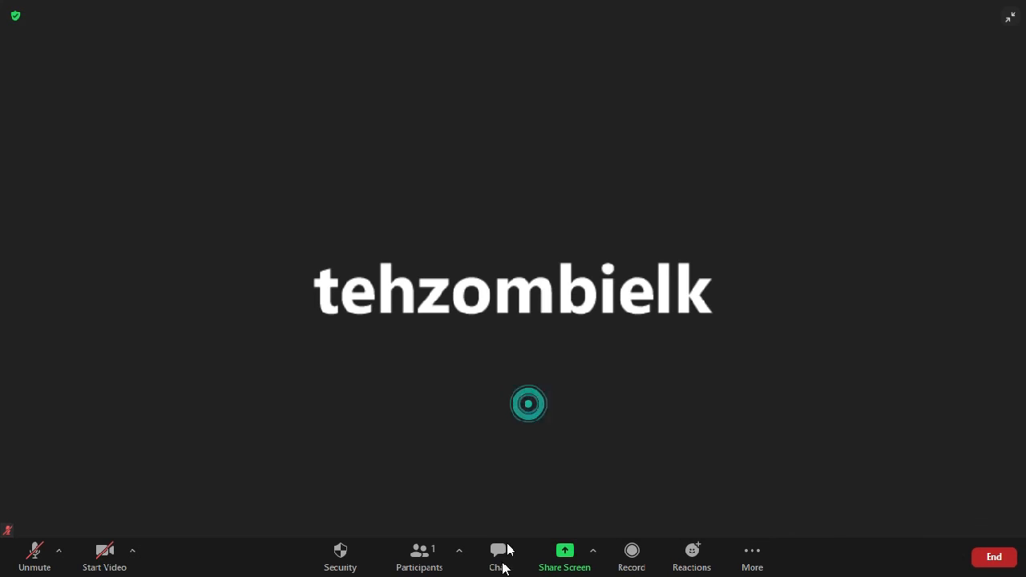
Append "kjgfdsdfguytrerty" to the unsent message to Everyone in the meeting chat and close the chat
{"action": "left_click", "coordinate": [498, 553]}
{"action": "left_click", "coordinate": [519, 380]}
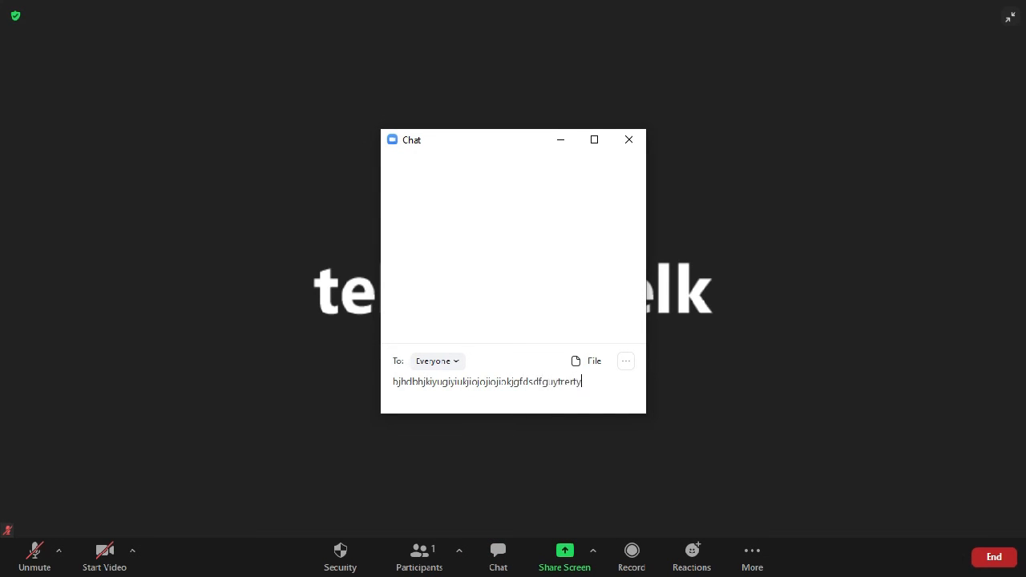
{"action": "left_click", "coordinate": [629, 141]}
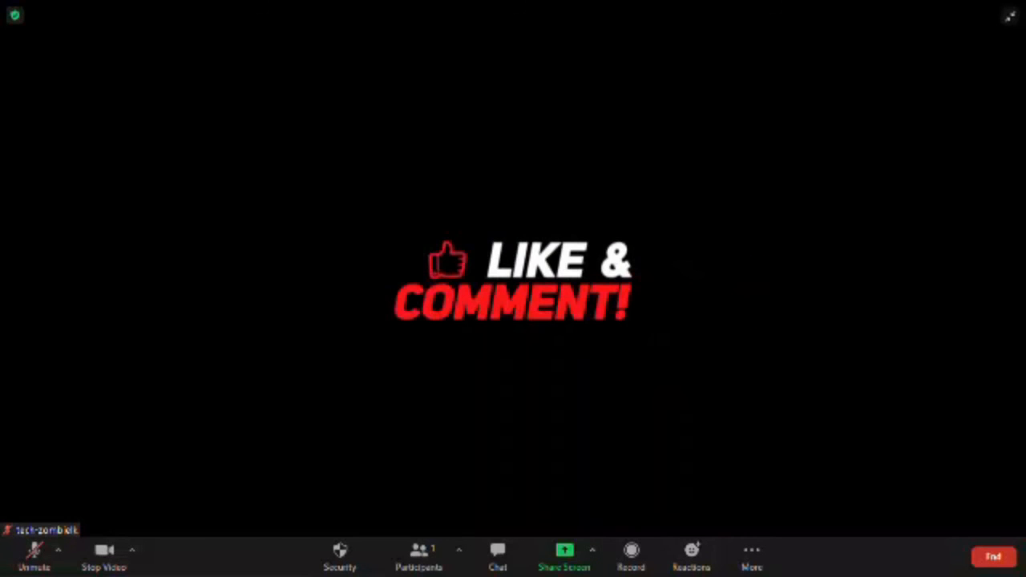